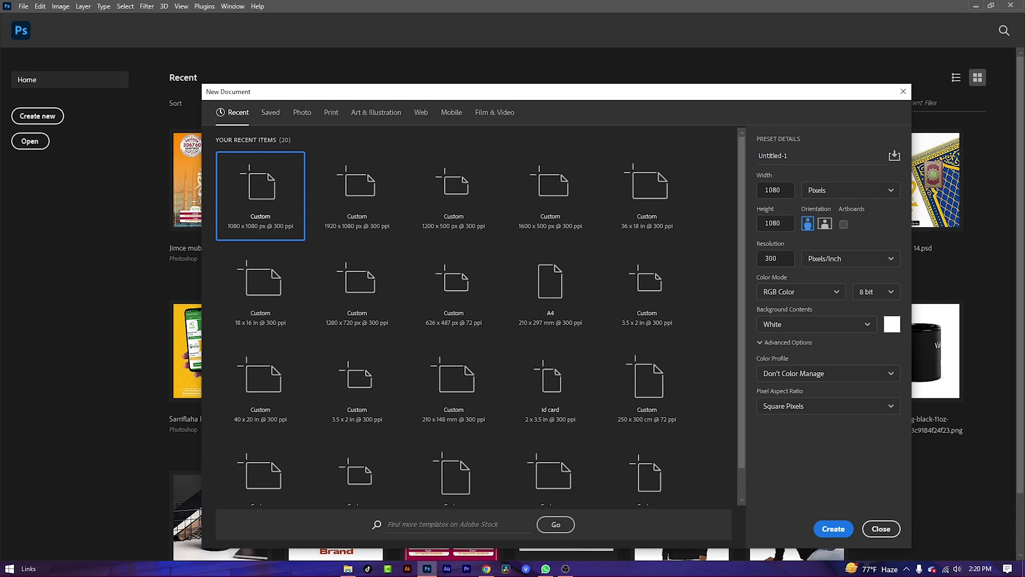
- Set the new document size to 2 × 3.5 inches
{"action": "left_click", "coordinate": [848, 194]}
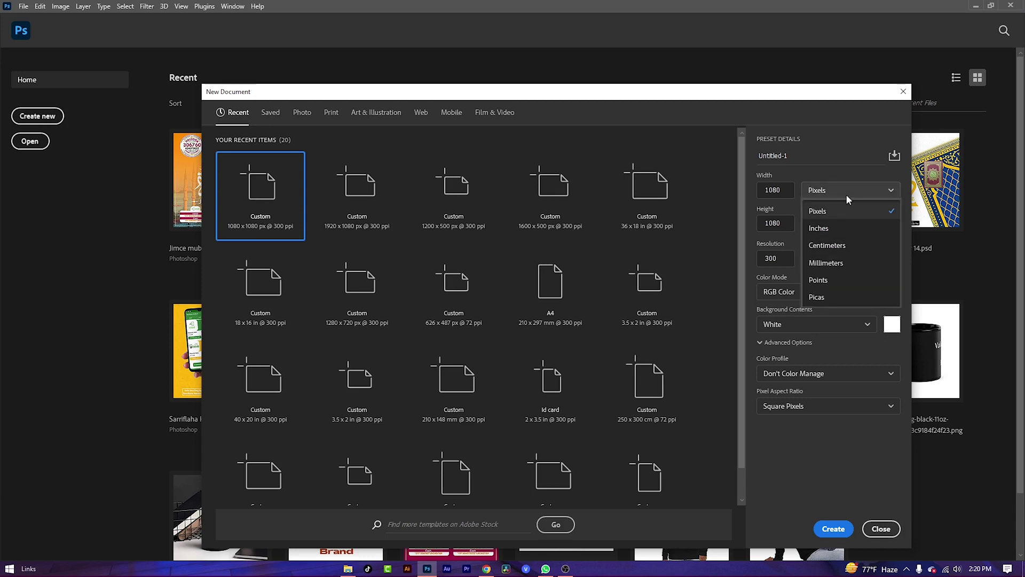
{"action": "left_click", "coordinate": [850, 235]}
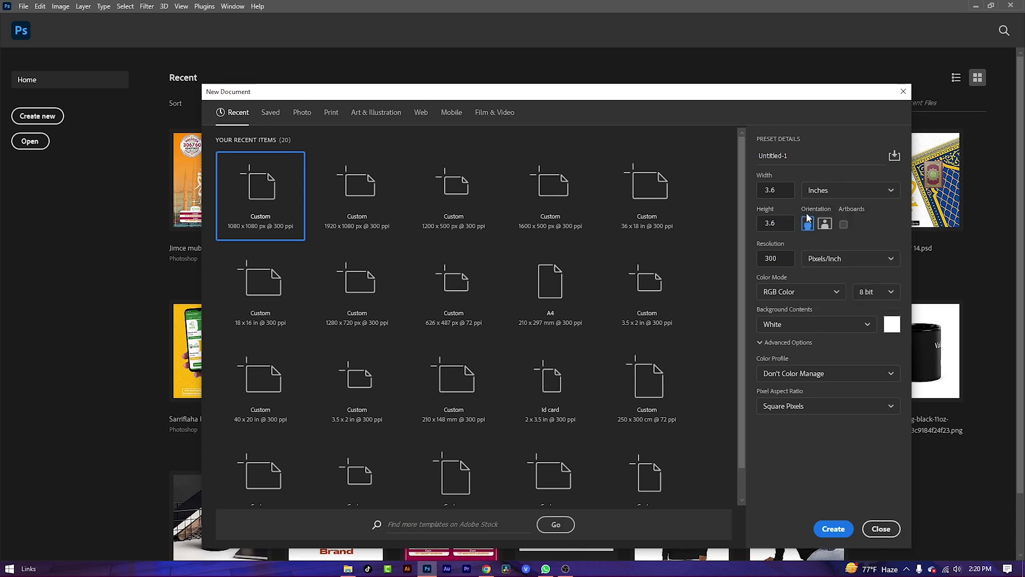
{"action": "left_click", "coordinate": [787, 194]}
{"action": "type", "text": "2"}
{"action": "key", "text": "Tab"}
{"action": "type", "text": "3."}
{"action": "type", "text": "5"}
- Switch the colour mode to CMYK and name the document 'Id Card'
{"action": "left_click", "coordinate": [791, 292]}
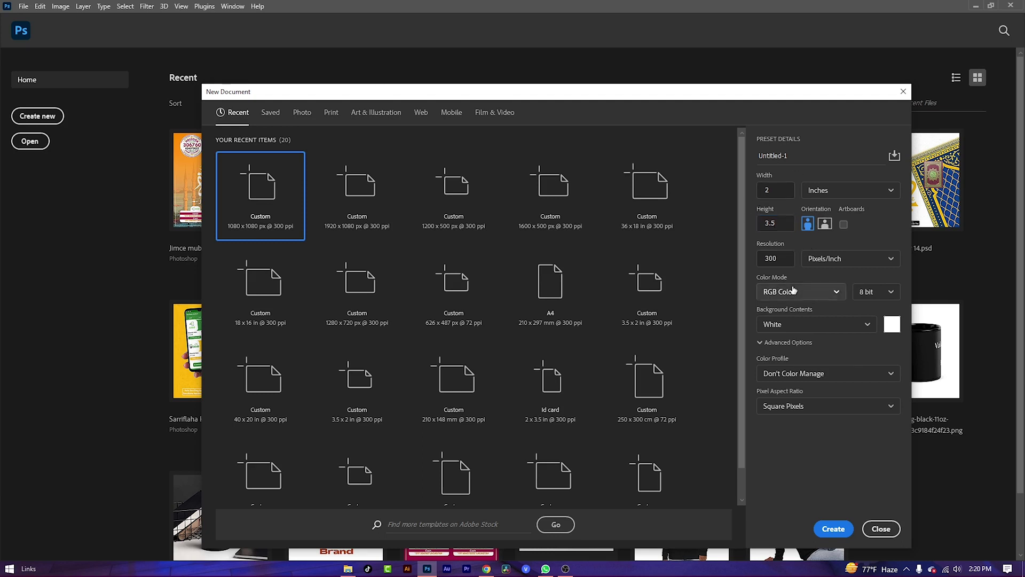
{"action": "left_click", "coordinate": [782, 364]}
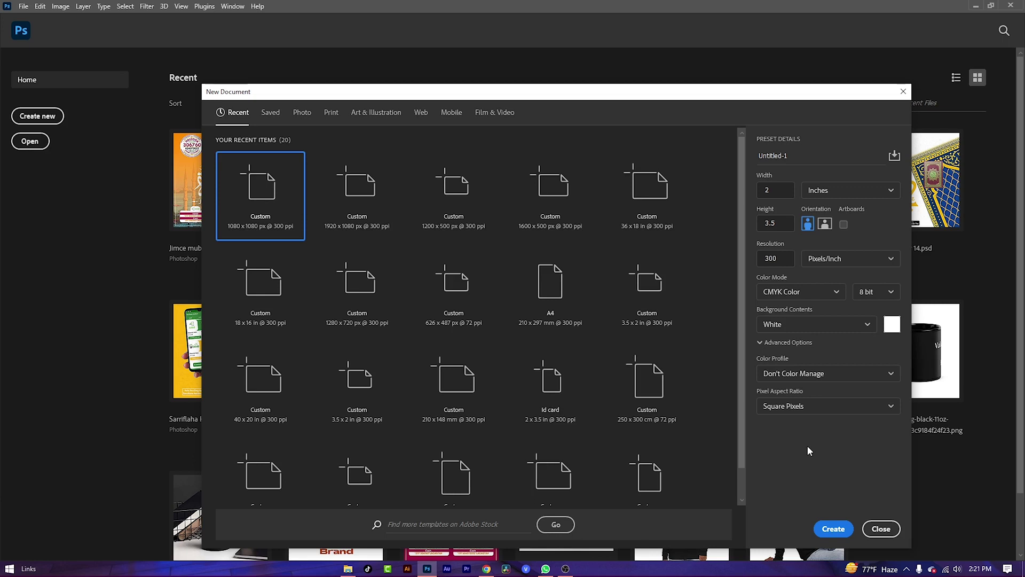
{"action": "double_click", "coordinate": [798, 155]}
{"action": "left_click_drag", "start_coordinate": [797, 155], "coordinate": [758, 156]}
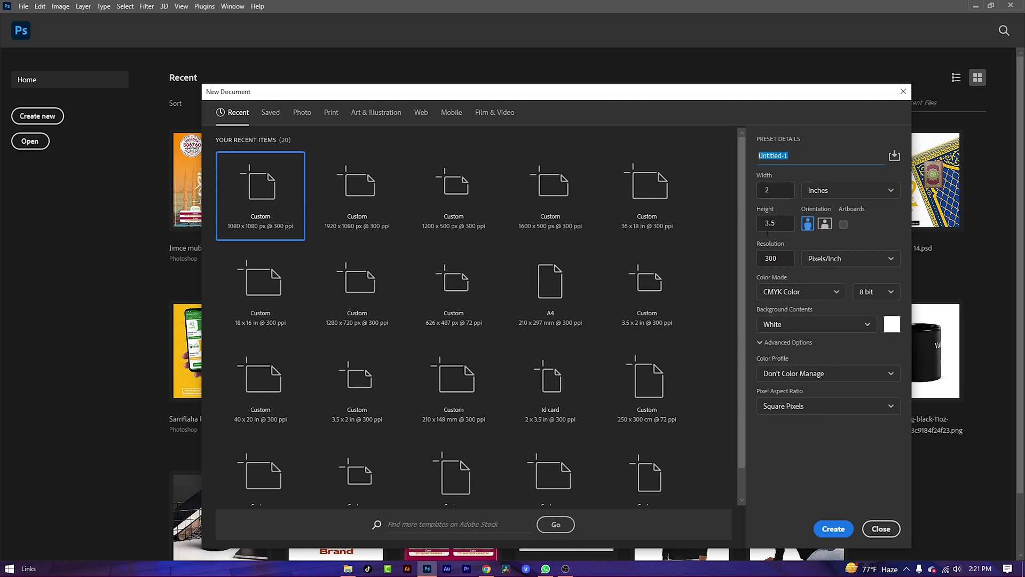
{"action": "type", "text": "Id C"}
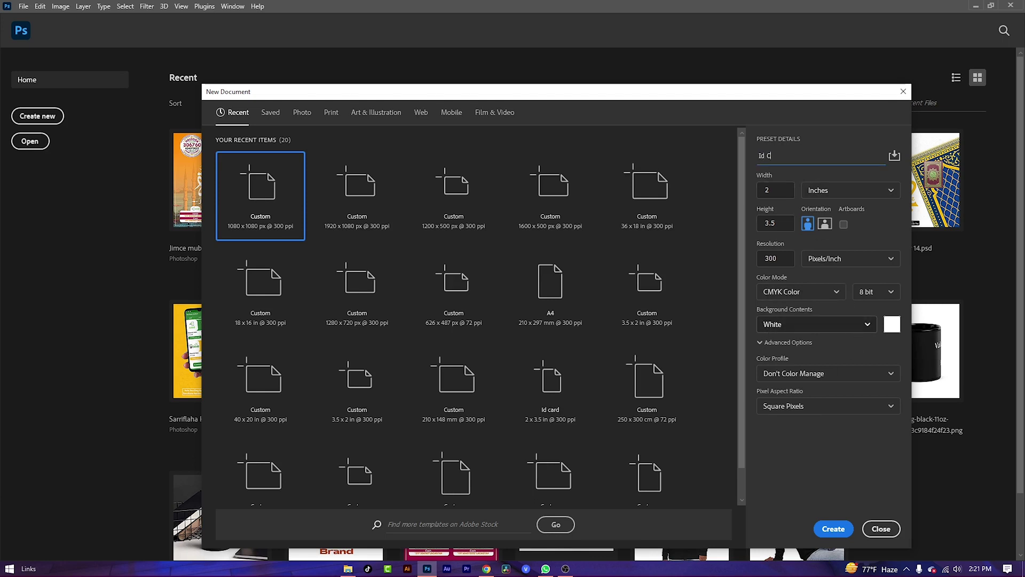
{"action": "type", "text": "ard"}
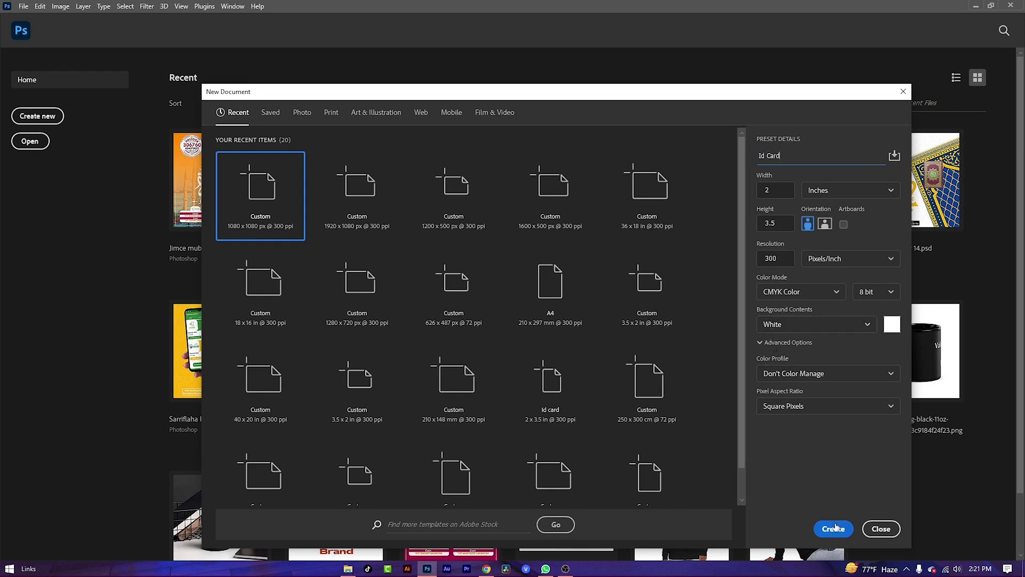
- Create the document and draw a yellow rectangle over the card's lower part
{"action": "left_click", "coordinate": [834, 531]}
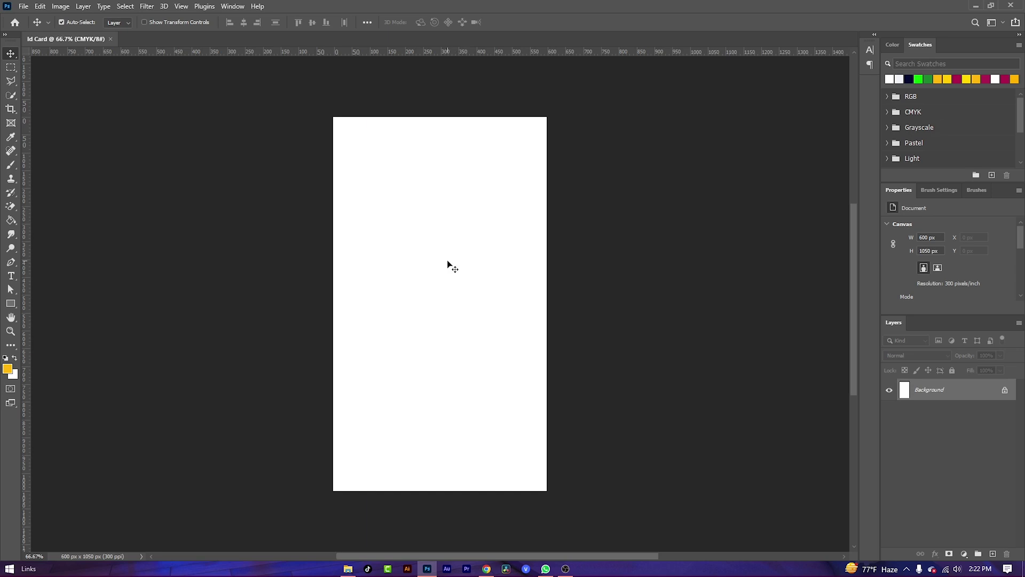
{"action": "left_click", "coordinate": [11, 303]}
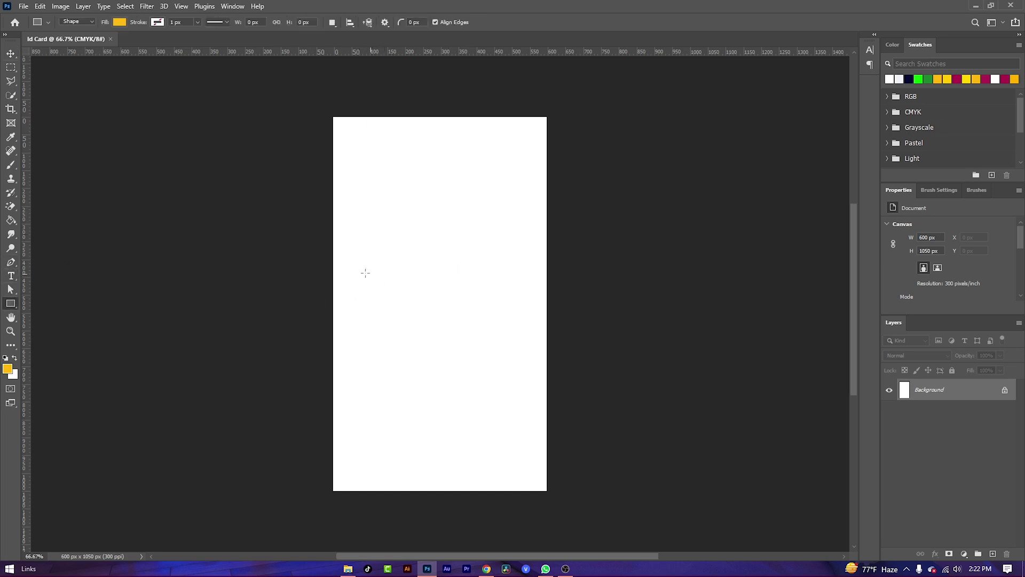
{"action": "left_click_drag", "start_coordinate": [327, 246], "coordinate": [561, 495]}
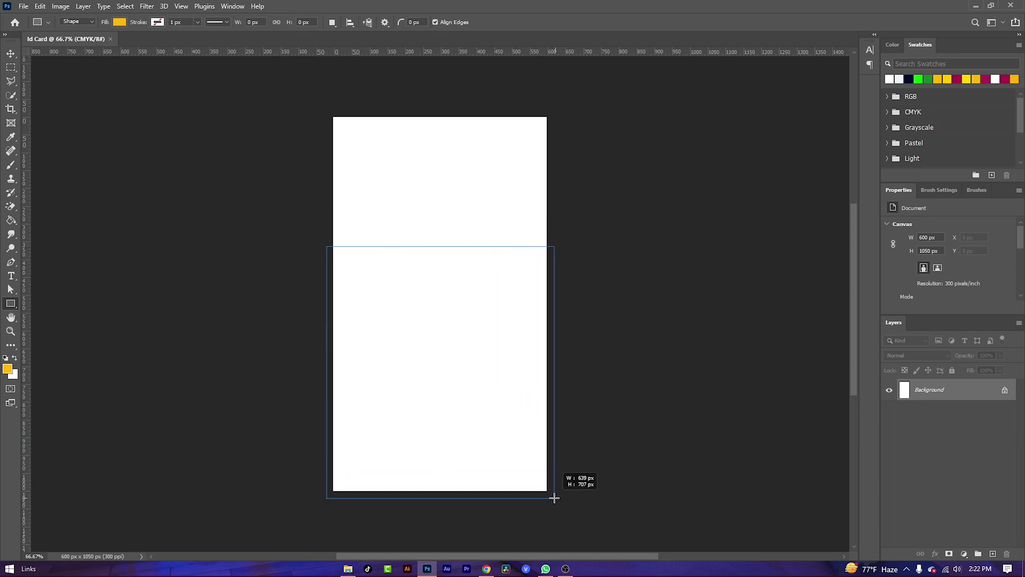
{"action": "left_click_drag", "start_coordinate": [561, 495], "coordinate": [553, 497]}
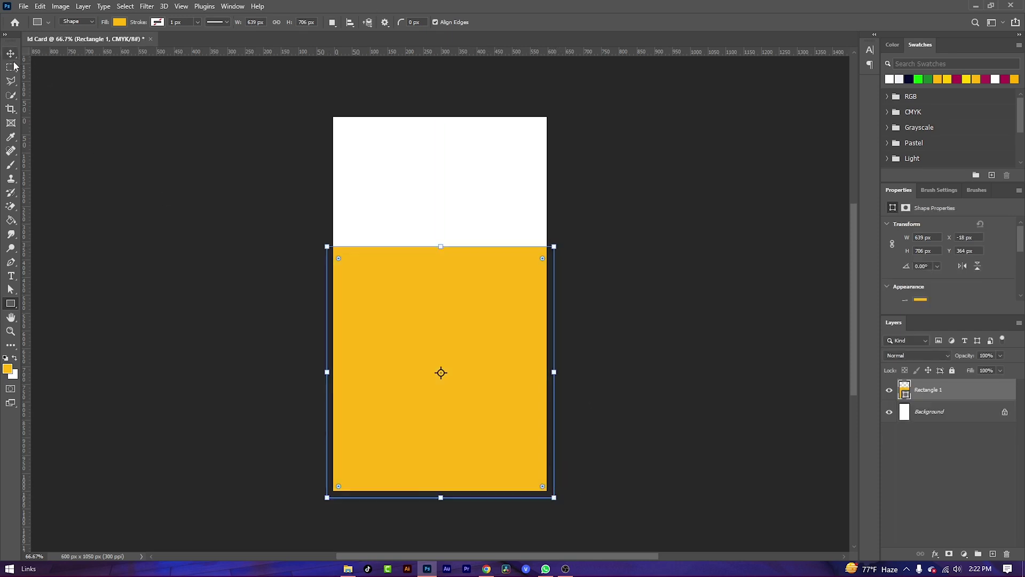
- Dismiss the no-pixels-selected warning and reselect the yellow rectangle layer with the Move tool
{"action": "left_click", "coordinate": [10, 67]}
{"action": "left_click_drag", "start_coordinate": [161, 346], "coordinate": [161, 355]}
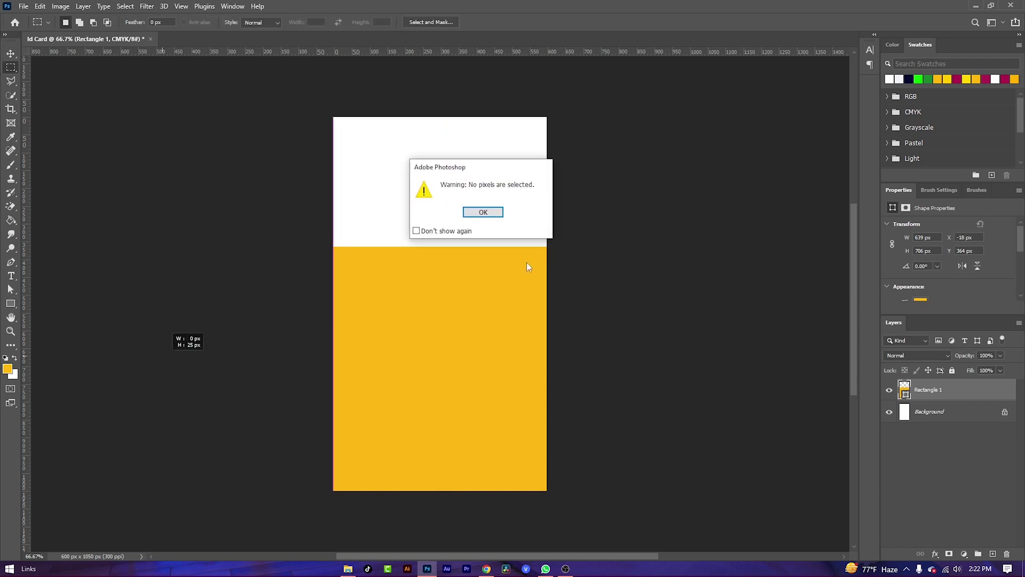
{"action": "left_click", "coordinate": [496, 213]}
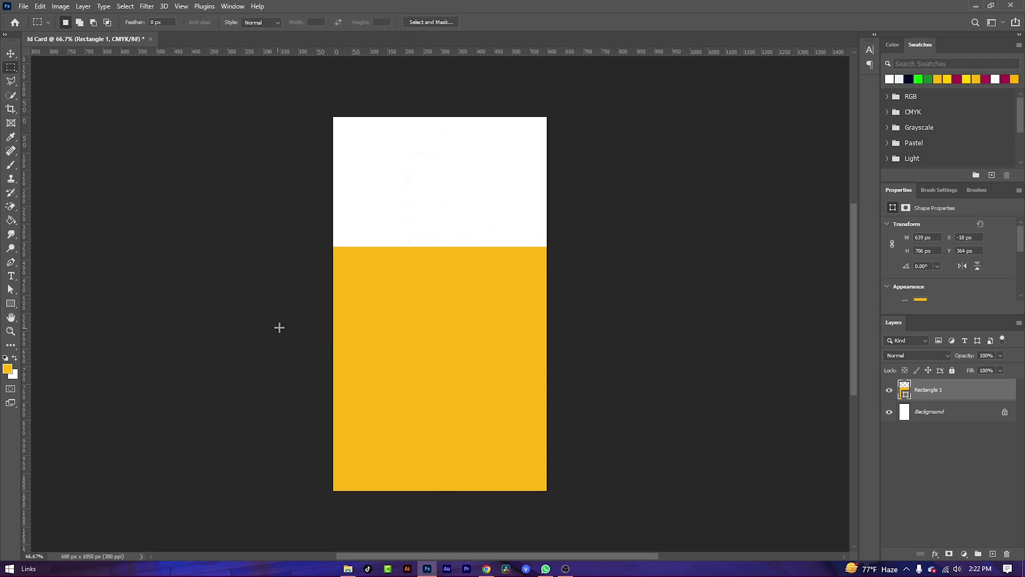
{"action": "left_click", "coordinate": [10, 53]}
{"action": "left_click", "coordinate": [187, 427]}
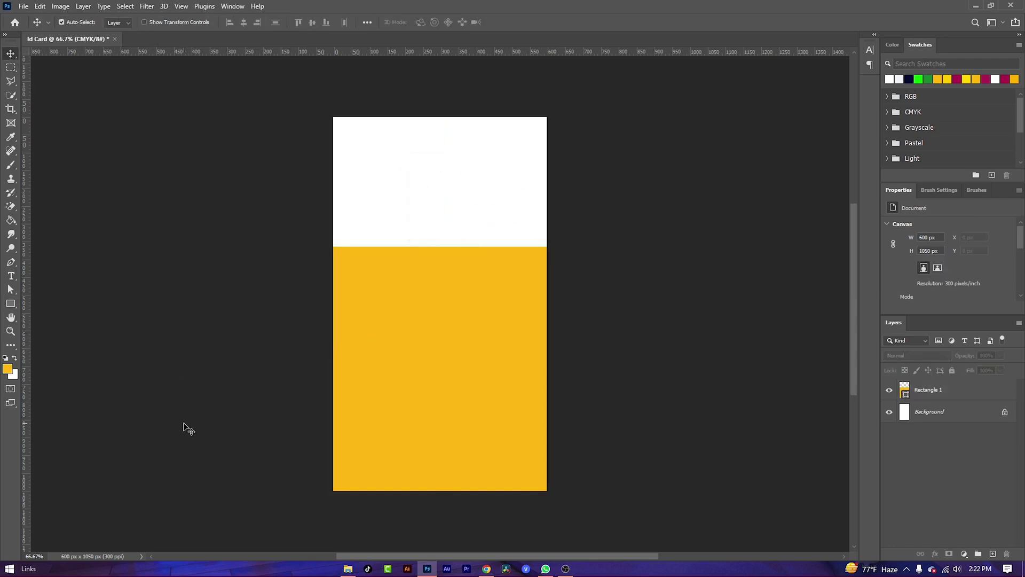
{"action": "left_click", "coordinate": [434, 381]}
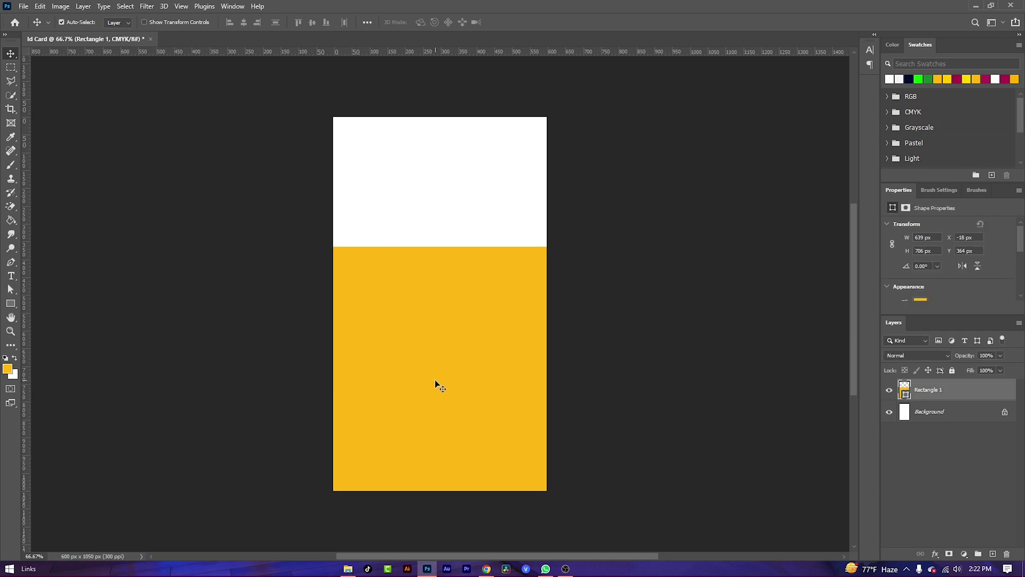
- Check the Photoshop ID card tutorial in the browser for reference, then return to the document
{"action": "left_click", "coordinate": [483, 569]}
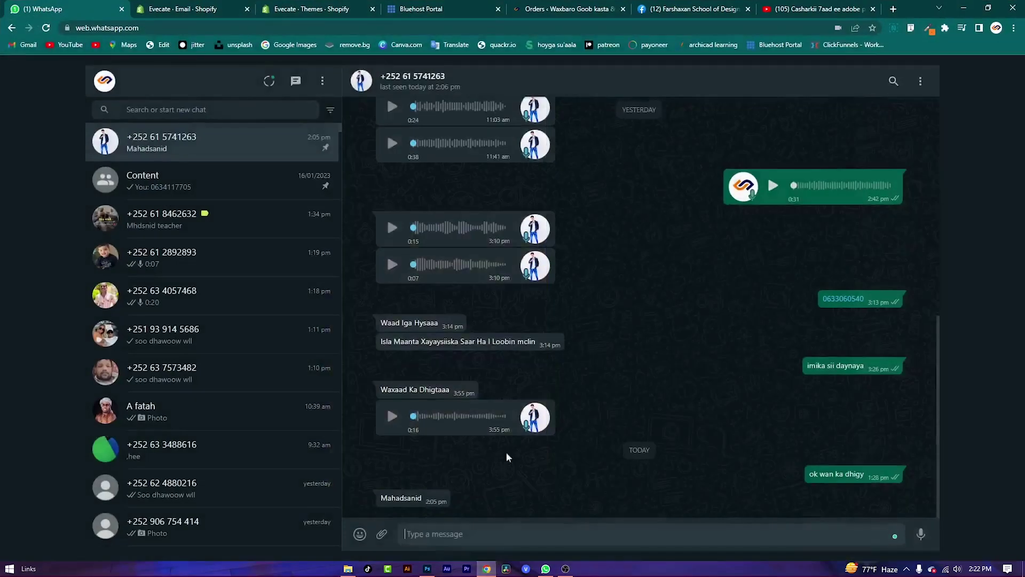
{"action": "left_click", "coordinate": [779, 7]}
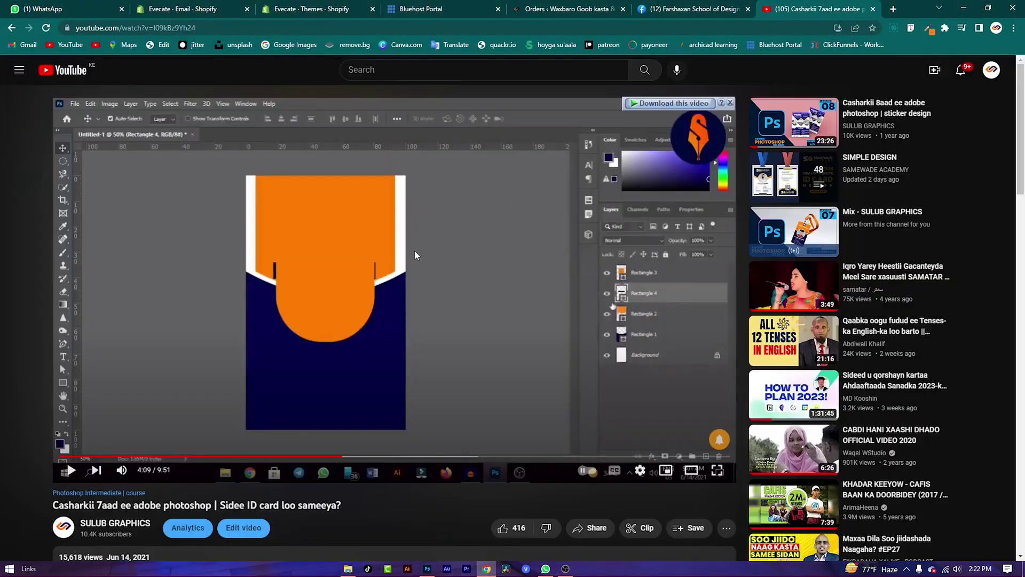
{"action": "left_click", "coordinate": [963, 8]}
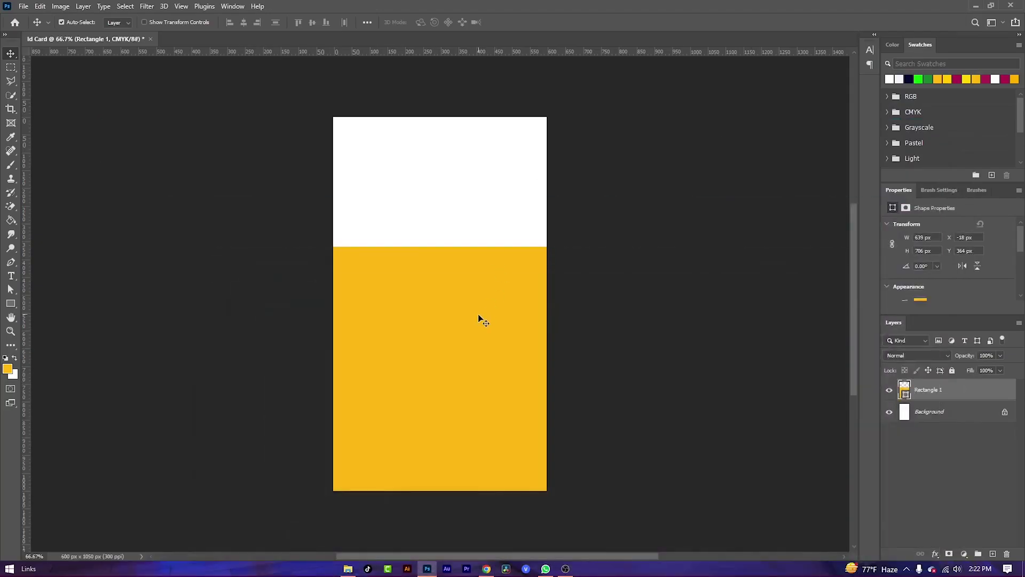
- Nudge the lower yellow rectangle down slightly
{"action": "left_click_drag", "start_coordinate": [480, 314], "coordinate": [480, 327]}
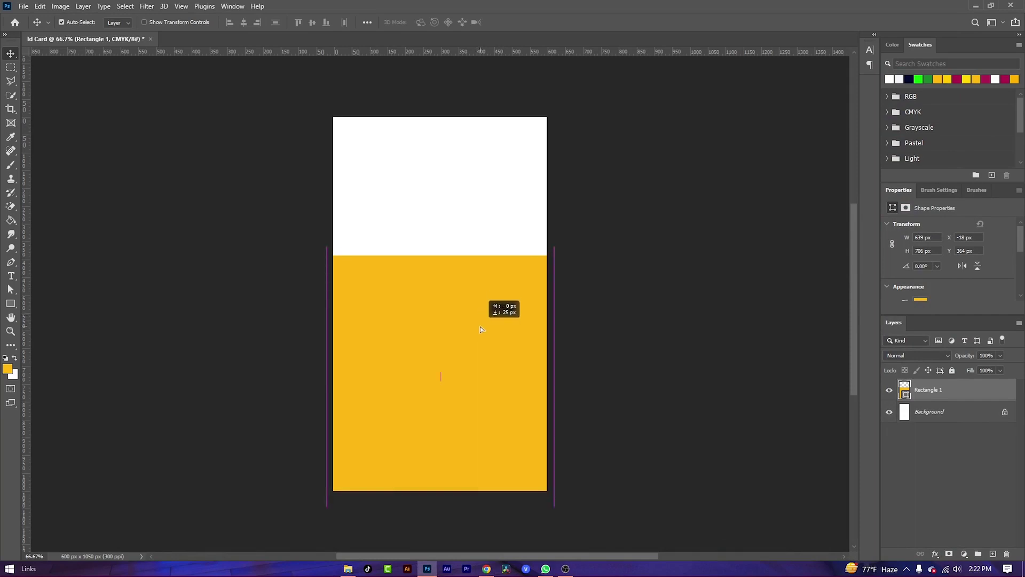
{"action": "left_click", "coordinate": [670, 391]}
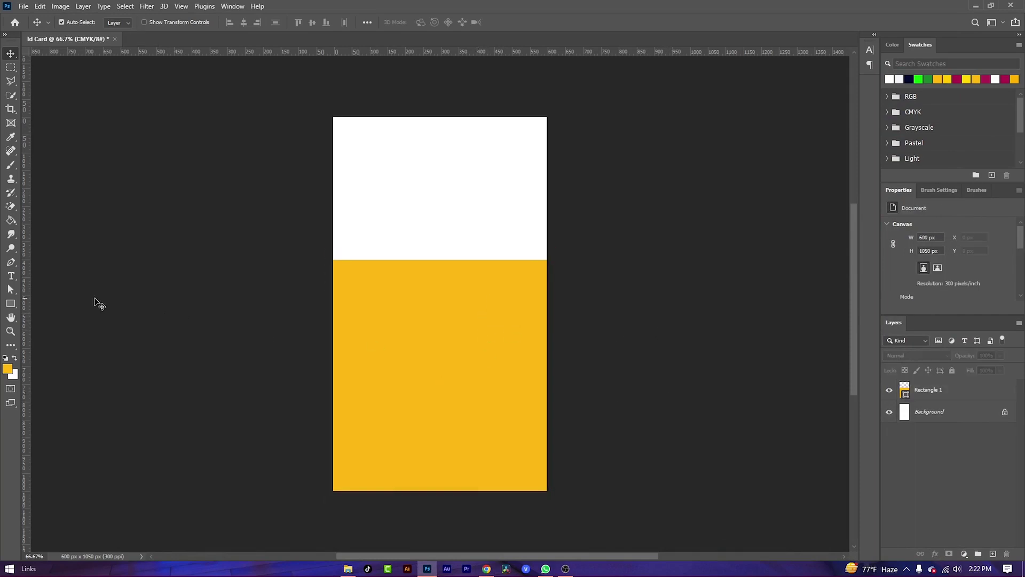
{"action": "left_click", "coordinate": [383, 298]}
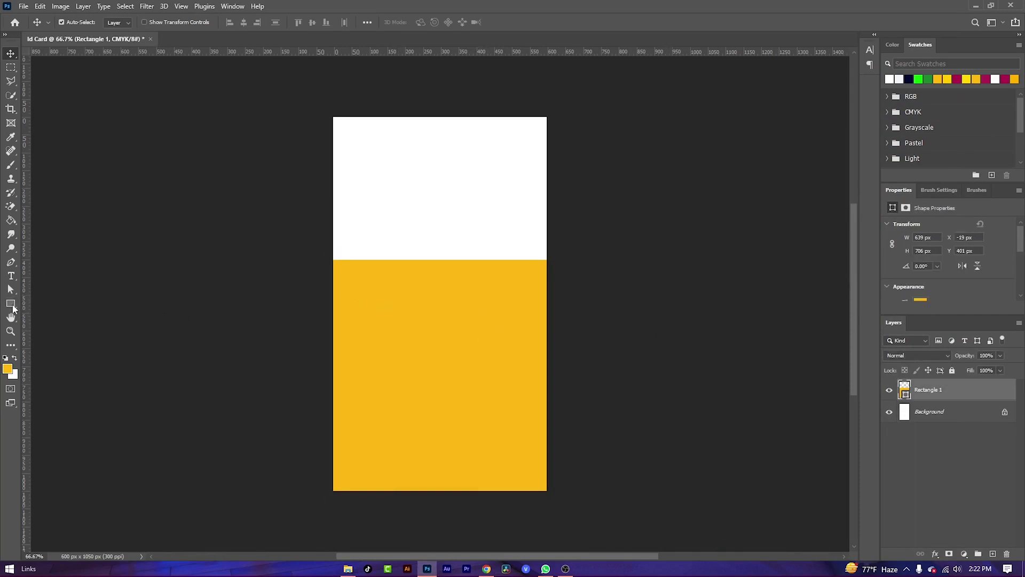
- Draw a narrower 538 × 462 px yellow rectangle across the card's top white section
{"action": "left_click", "coordinate": [10, 303]}
{"action": "left_click", "coordinate": [74, 141]}
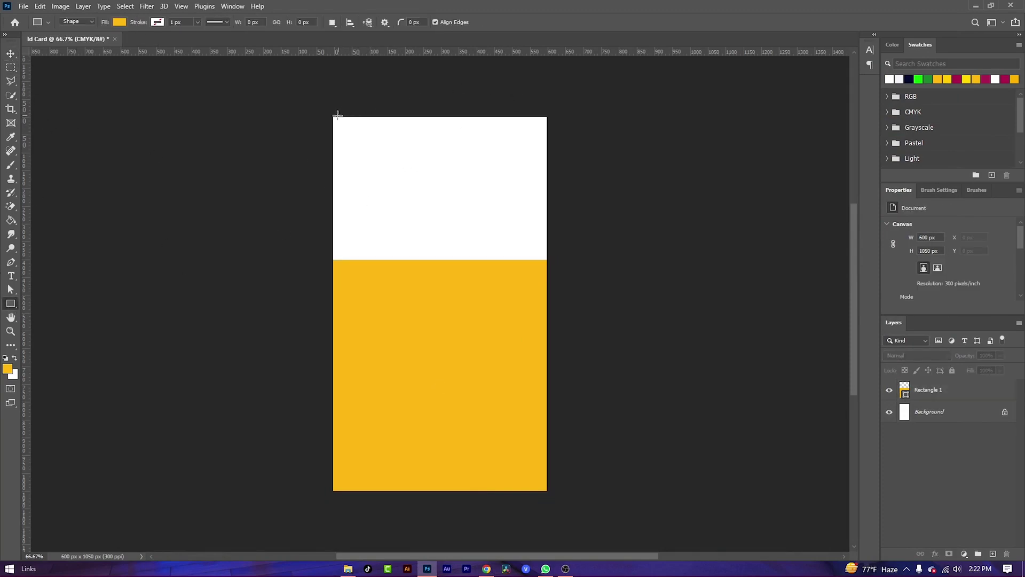
{"action": "left_click_drag", "start_coordinate": [345, 117], "coordinate": [535, 259]}
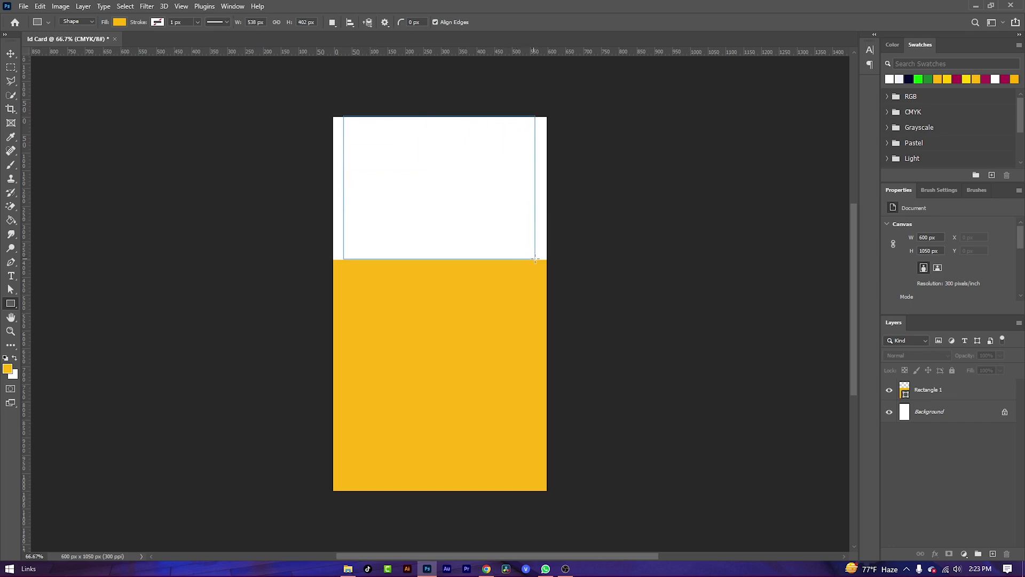
{"action": "left_click", "coordinate": [11, 53]}
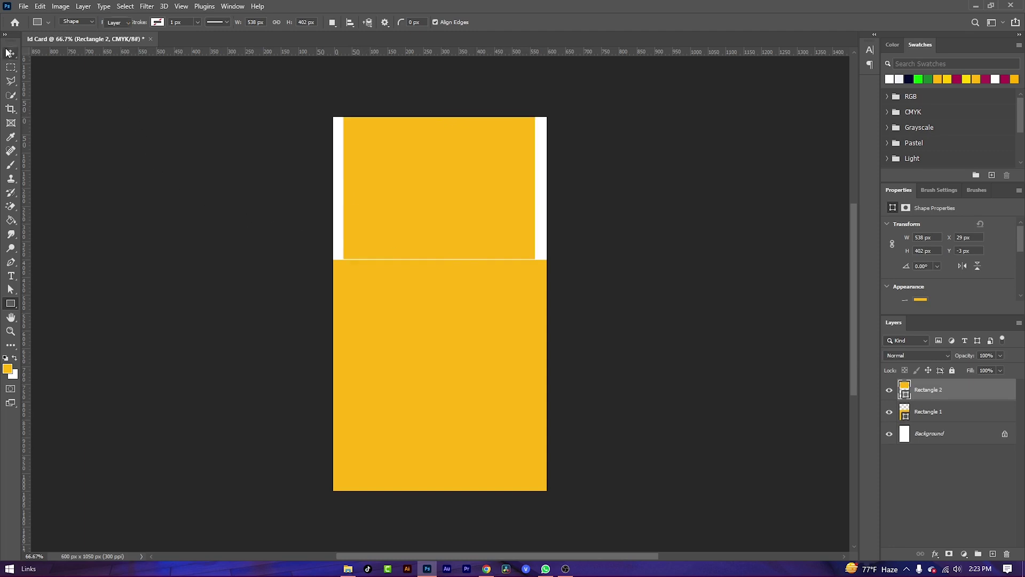
{"action": "left_click", "coordinate": [222, 304]}
{"action": "left_click", "coordinate": [478, 323]}
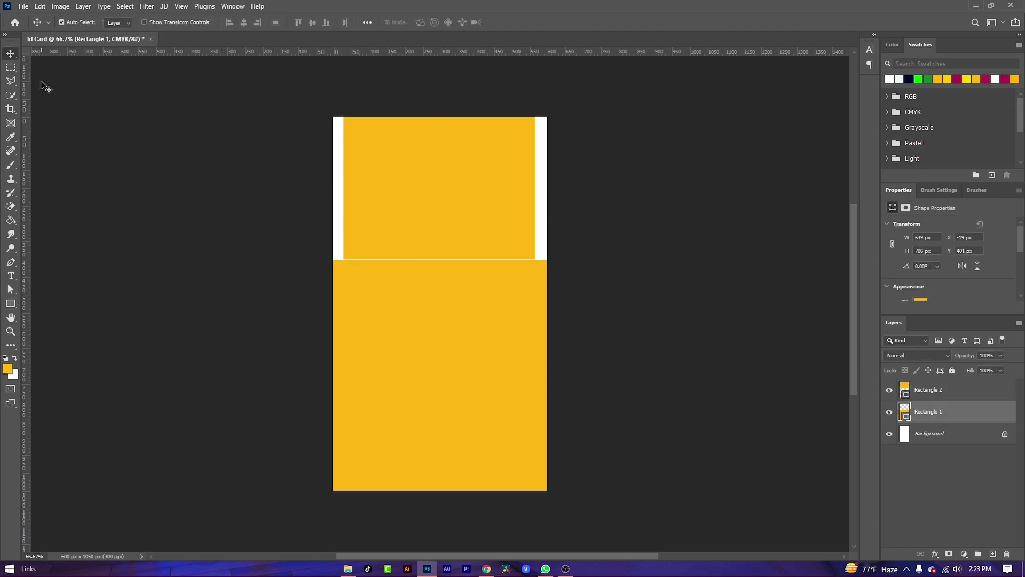
- Warp Rectangle 1's top edge into a deep downward concave arc and commit the warp
{"action": "key", "text": "ctrl"}
{"action": "key", "text": "ctrl+t"}
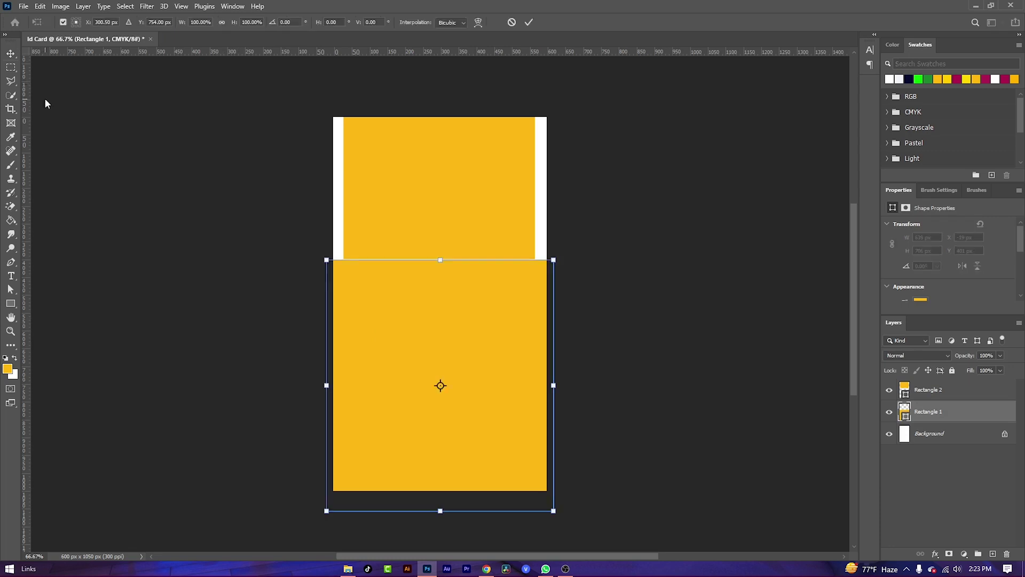
{"action": "left_click", "coordinate": [478, 22]}
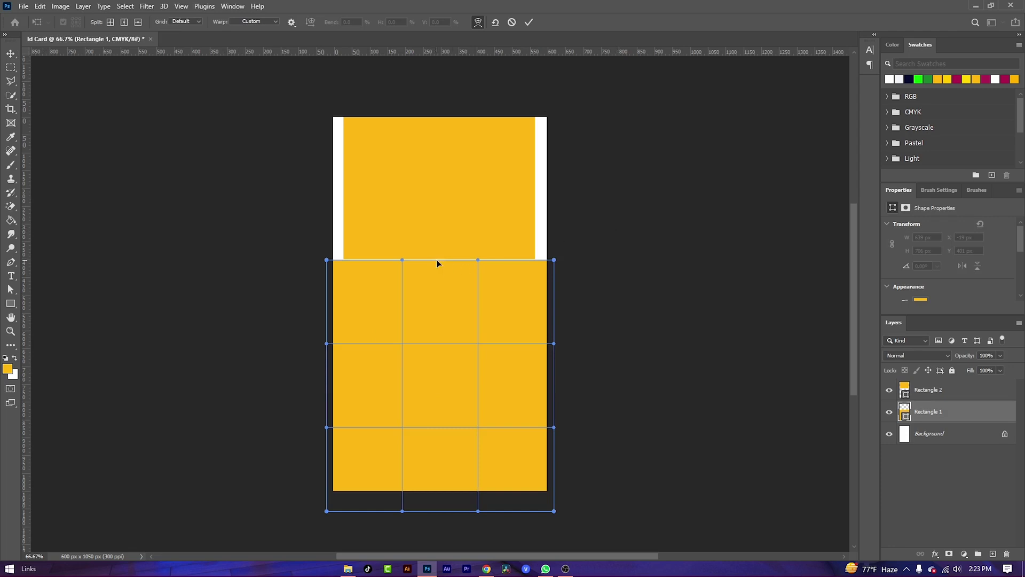
{"action": "left_click_drag", "start_coordinate": [437, 261], "coordinate": [441, 290]}
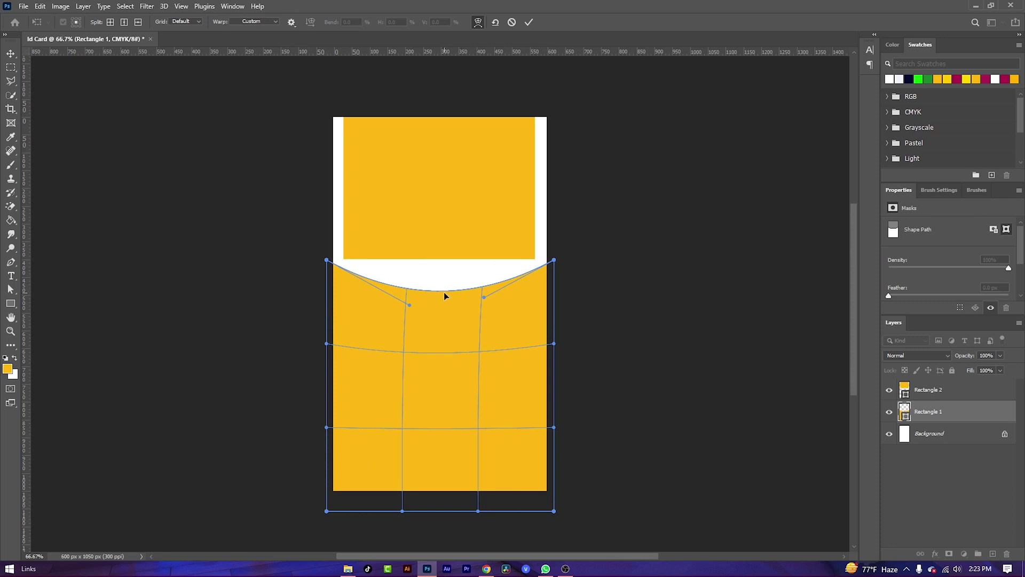
{"action": "left_click_drag", "start_coordinate": [482, 298], "coordinate": [483, 309]}
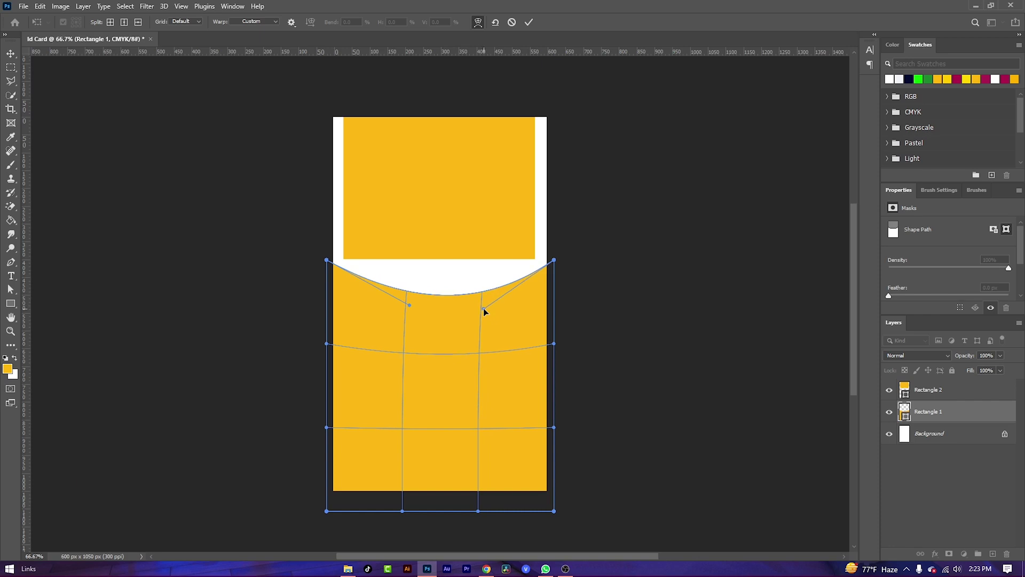
{"action": "left_click_drag", "start_coordinate": [446, 295], "coordinate": [445, 311]}
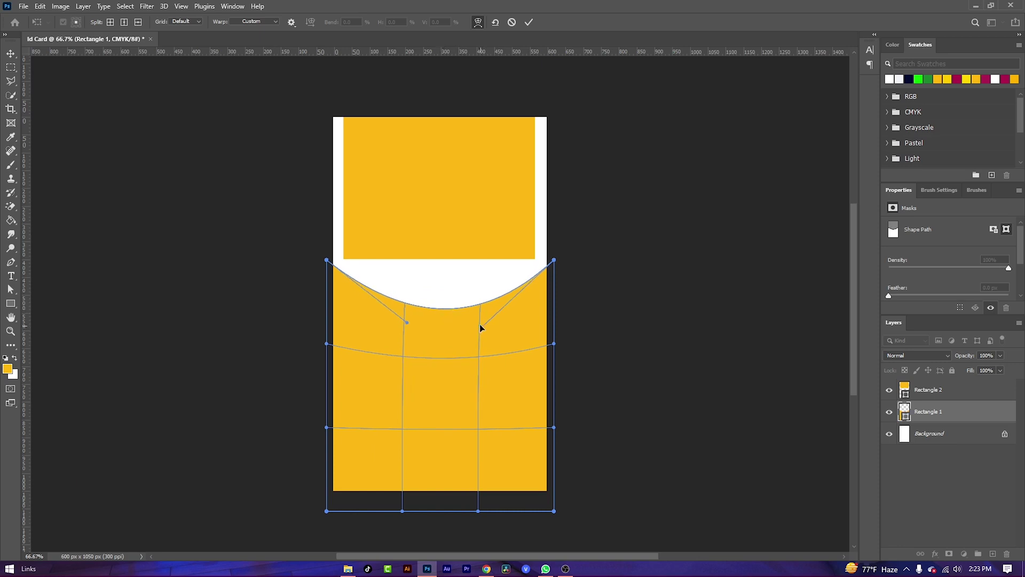
{"action": "left_click_drag", "start_coordinate": [479, 327], "coordinate": [479, 323]}
{"action": "left_click_drag", "start_coordinate": [406, 322], "coordinate": [403, 325]}
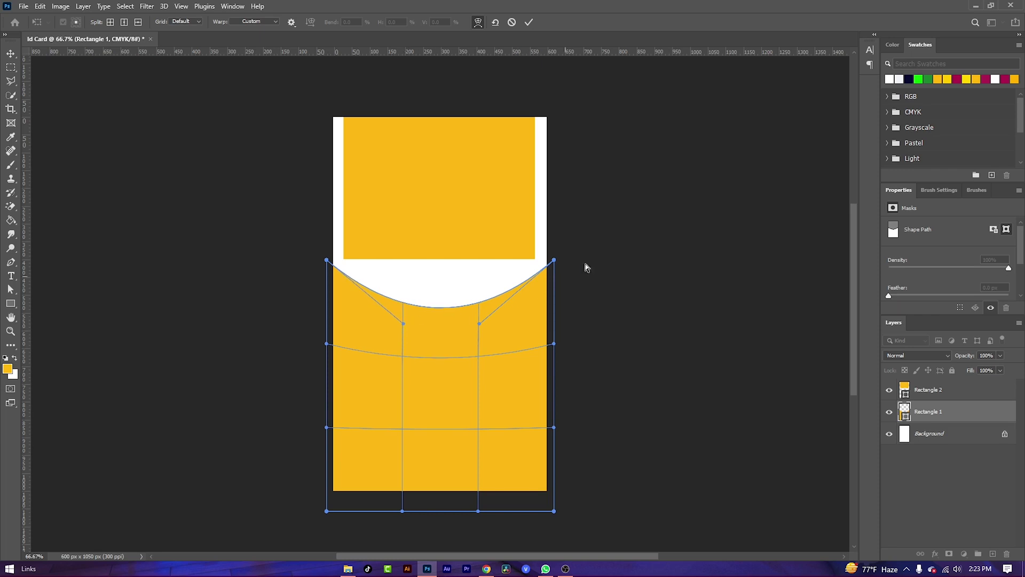
{"action": "left_click", "coordinate": [529, 23]}
{"action": "left_click", "coordinate": [688, 227]}
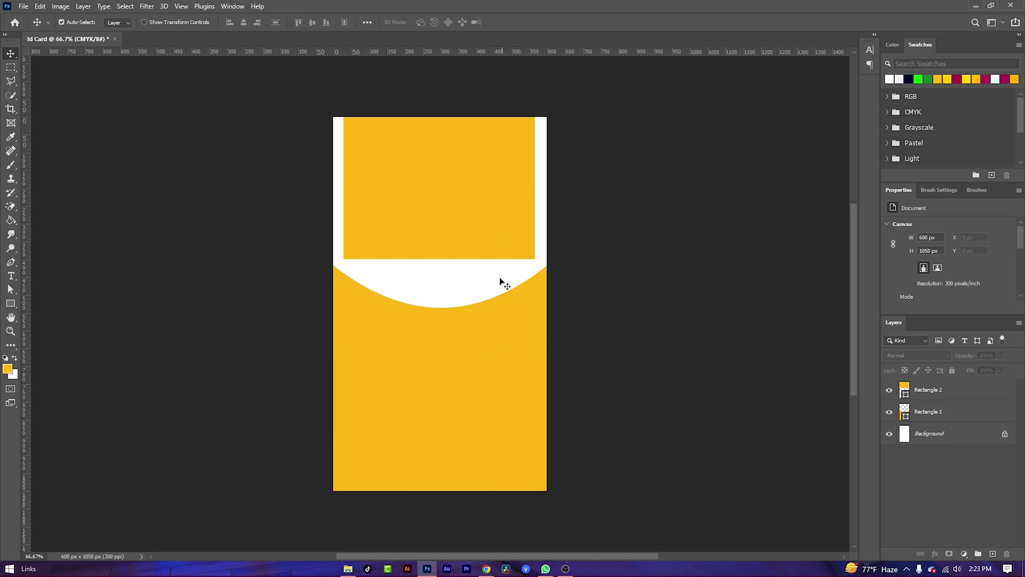
- Warp Rectangle 2's bottom edge downward to match the arc, leaving a thin white band
{"action": "left_click", "coordinate": [489, 210]}
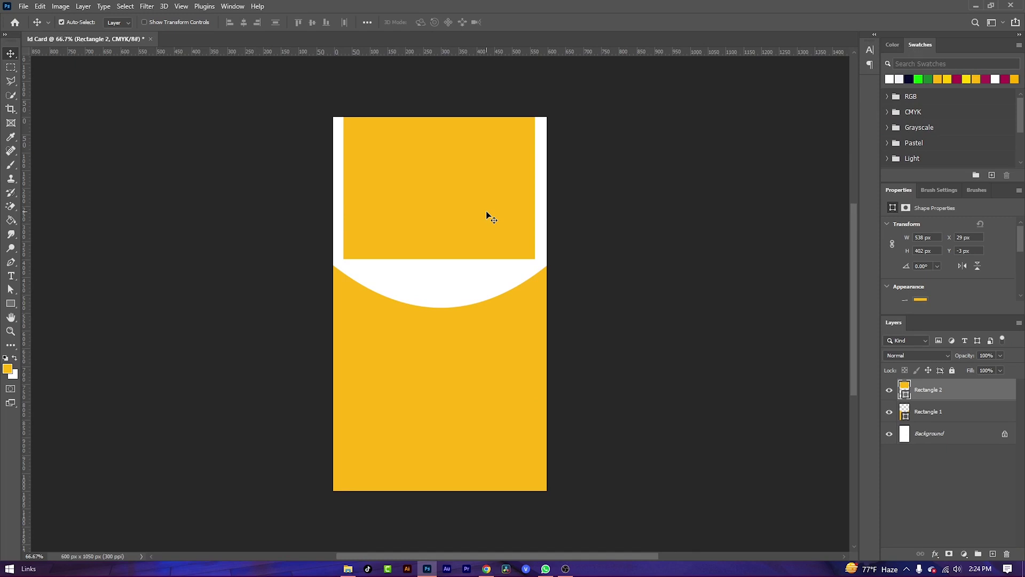
{"action": "key", "text": "ctrl+t"}
{"action": "left_click", "coordinate": [476, 22]}
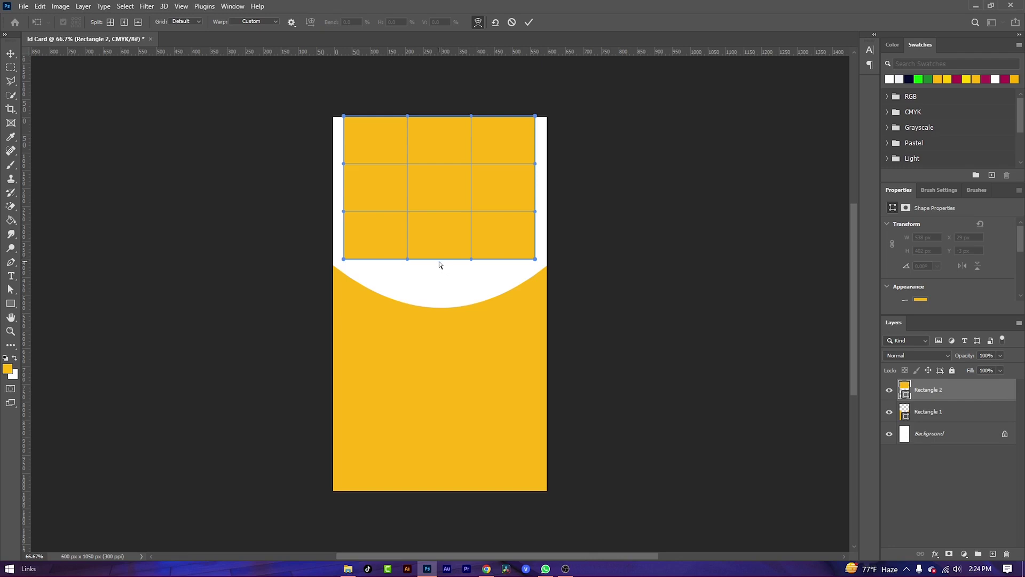
{"action": "left_click_drag", "start_coordinate": [441, 261], "coordinate": [440, 292]}
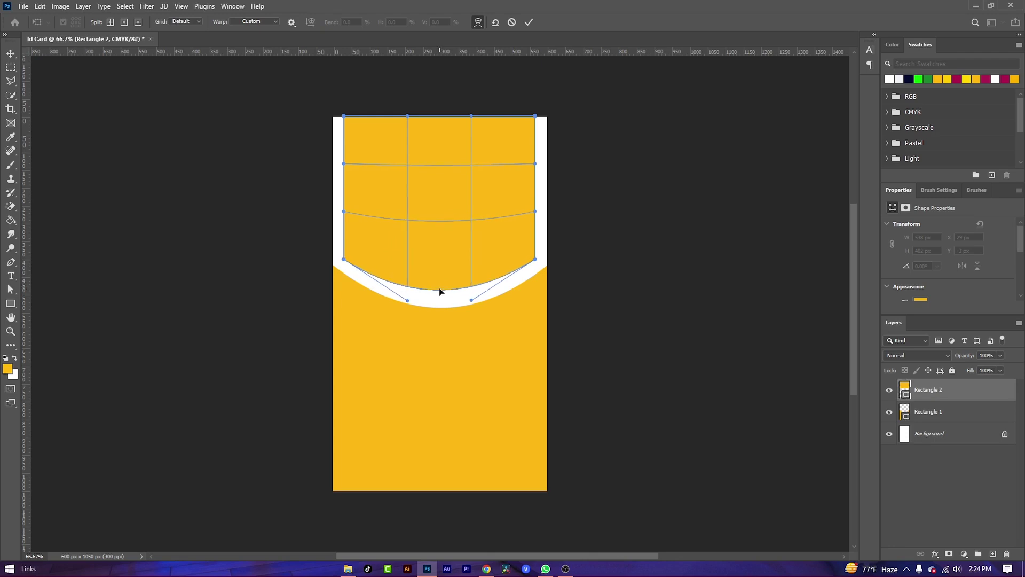
{"action": "left_click_drag", "start_coordinate": [440, 292], "coordinate": [441, 296]}
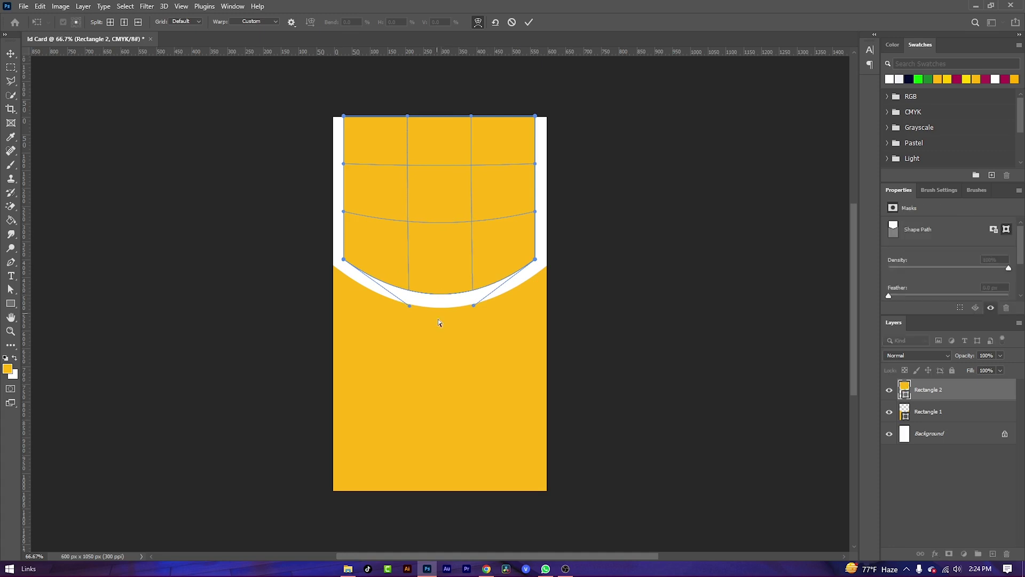
{"action": "left_click", "coordinate": [528, 22]}
{"action": "left_click", "coordinate": [611, 235]}
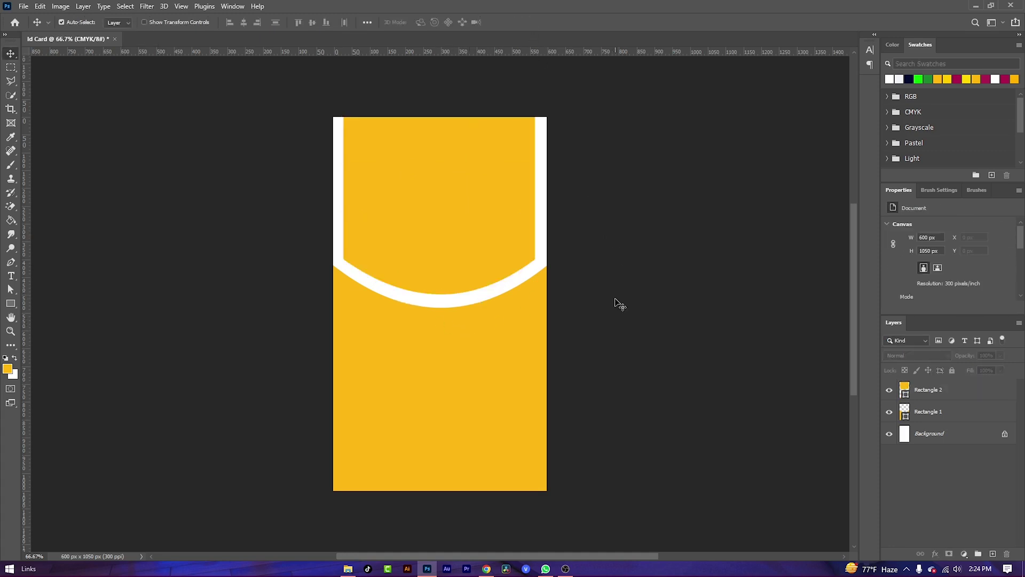
- Draw Rectangle 3 centred on the card and fill it dark brown (#3b3529)
{"action": "left_click", "coordinate": [10, 303]}
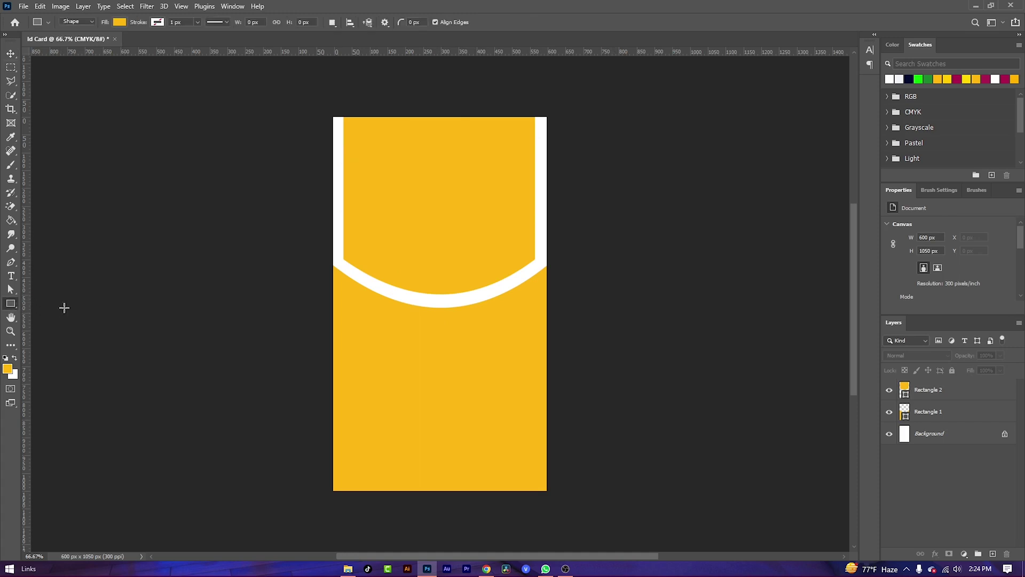
{"action": "left_click_drag", "start_coordinate": [391, 181], "coordinate": [518, 360]}
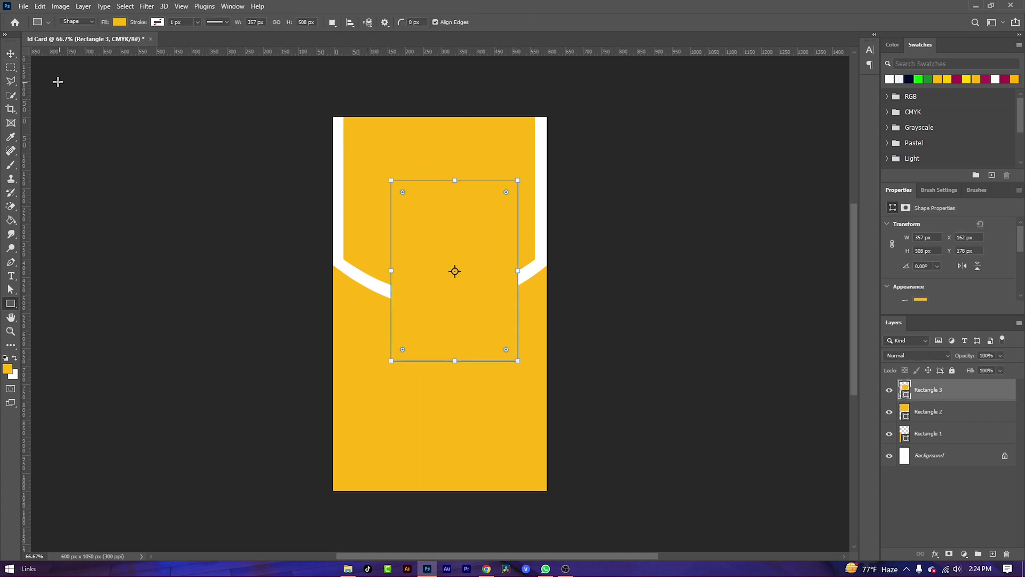
{"action": "left_click", "coordinate": [10, 53]}
{"action": "left_click_drag", "start_coordinate": [488, 260], "coordinate": [474, 248]}
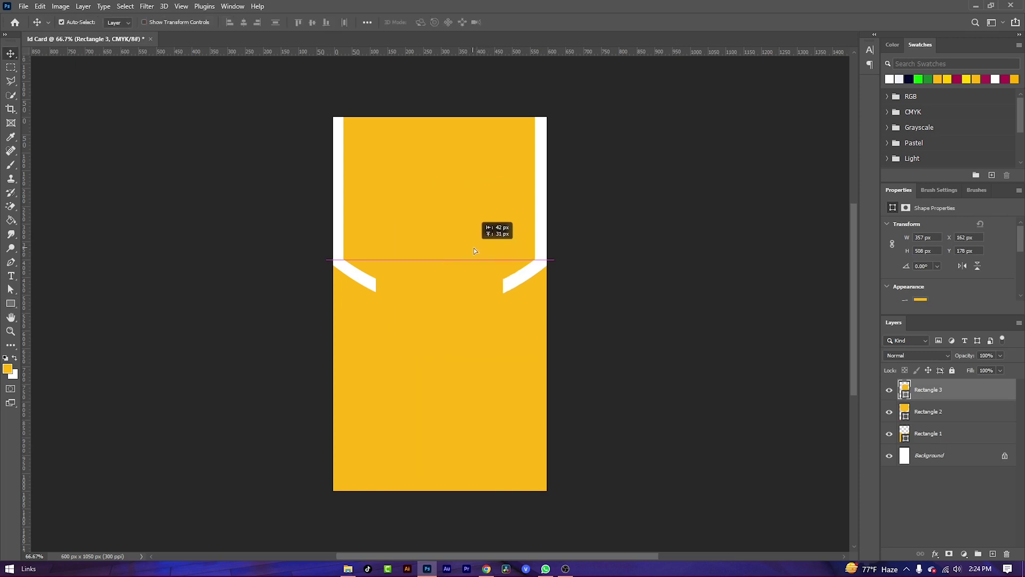
{"action": "double_click", "coordinate": [906, 386]}
{"action": "left_click", "coordinate": [677, 417]}
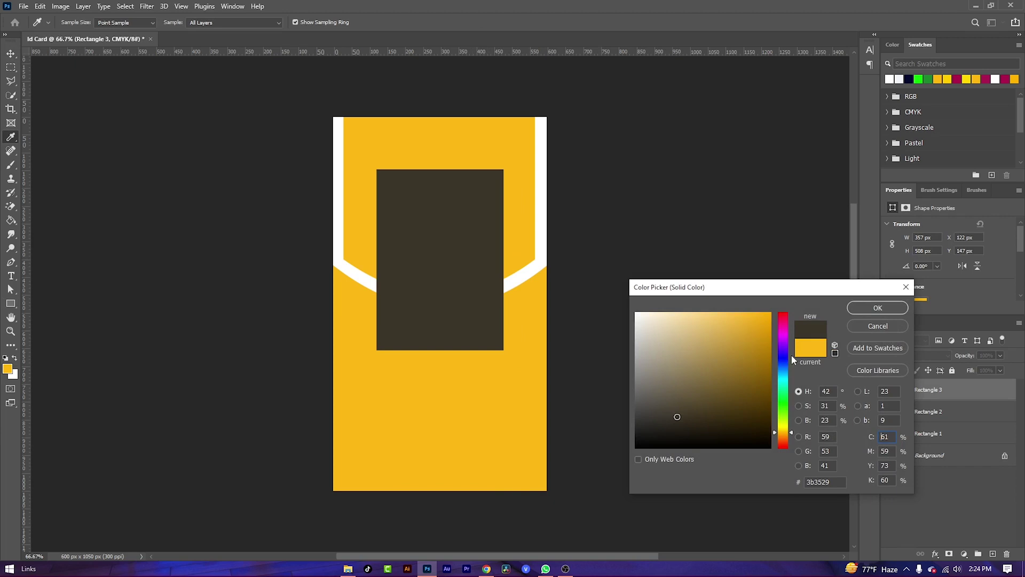
{"action": "left_click", "coordinate": [863, 309]}
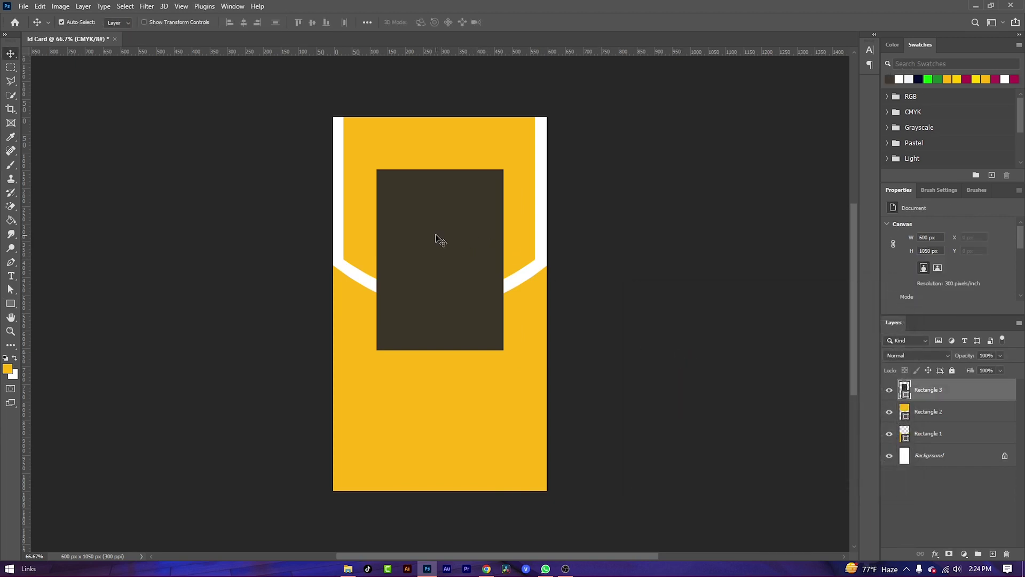
- Round Rectangle 3's corners to 178.5 px, making a pill shape
{"action": "left_click", "coordinate": [439, 240]}
{"action": "scroll", "coordinate": [938, 291], "scroll_direction": "down", "scroll_amount": 3}
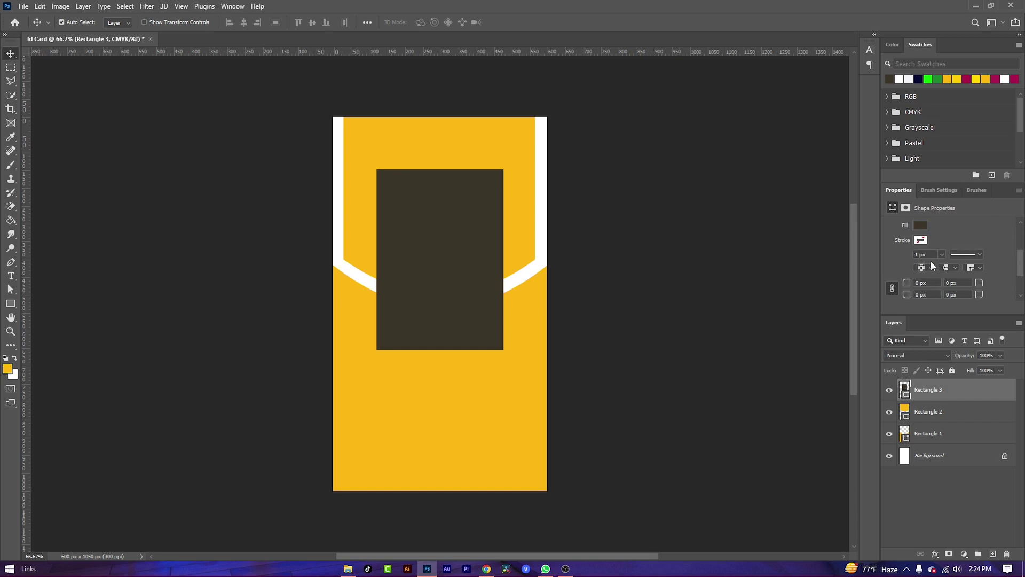
{"action": "scroll", "coordinate": [931, 261], "scroll_direction": "up", "scroll_amount": 1}
{"action": "scroll", "coordinate": [967, 258], "scroll_direction": "down", "scroll_amount": 3}
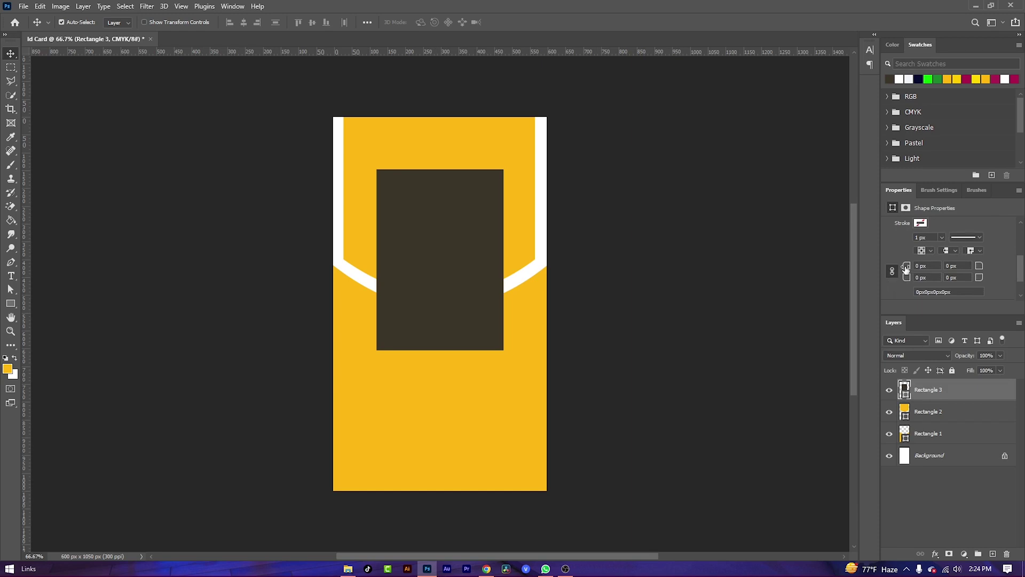
{"action": "left_click_drag", "start_coordinate": [906, 268], "coordinate": [1006, 273]}
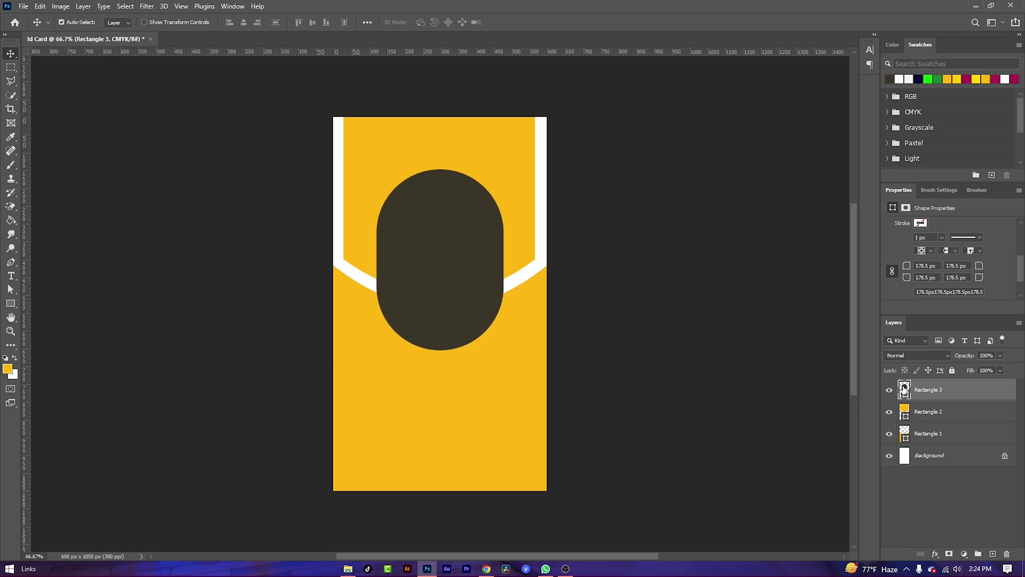
{"action": "left_click", "coordinate": [694, 233]}
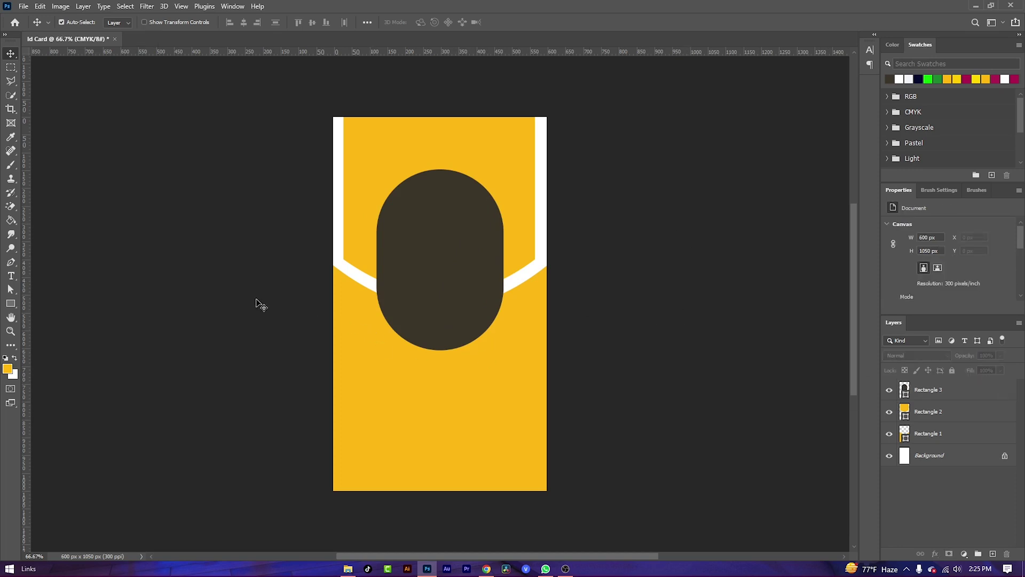
- Draw a black 432 × 70 px bar (Rectangle 4) across the pill's middle
{"action": "left_click", "coordinate": [10, 304]}
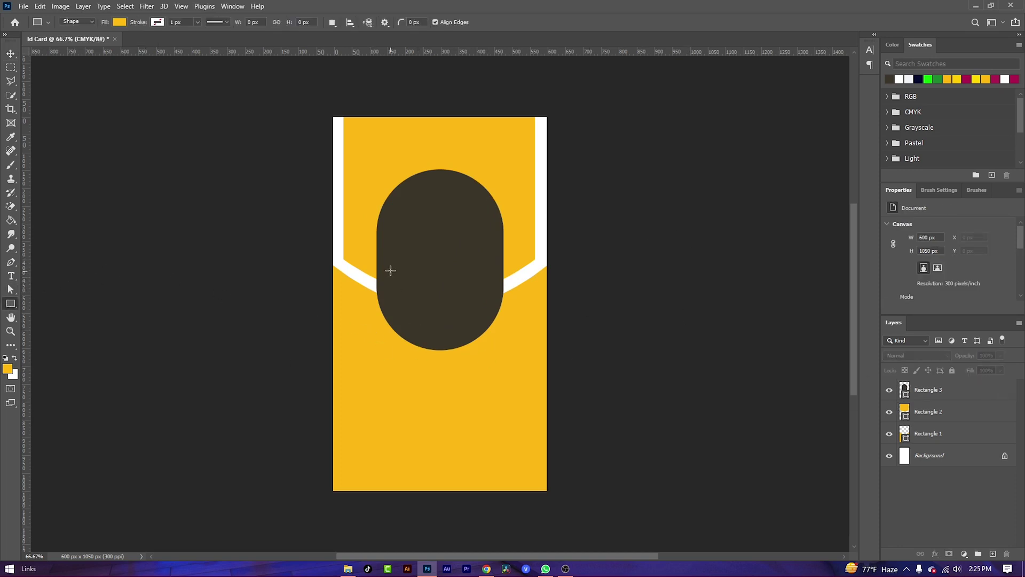
{"action": "left_click_drag", "start_coordinate": [365, 256], "coordinate": [518, 281]}
{"action": "left_click", "coordinate": [10, 54]}
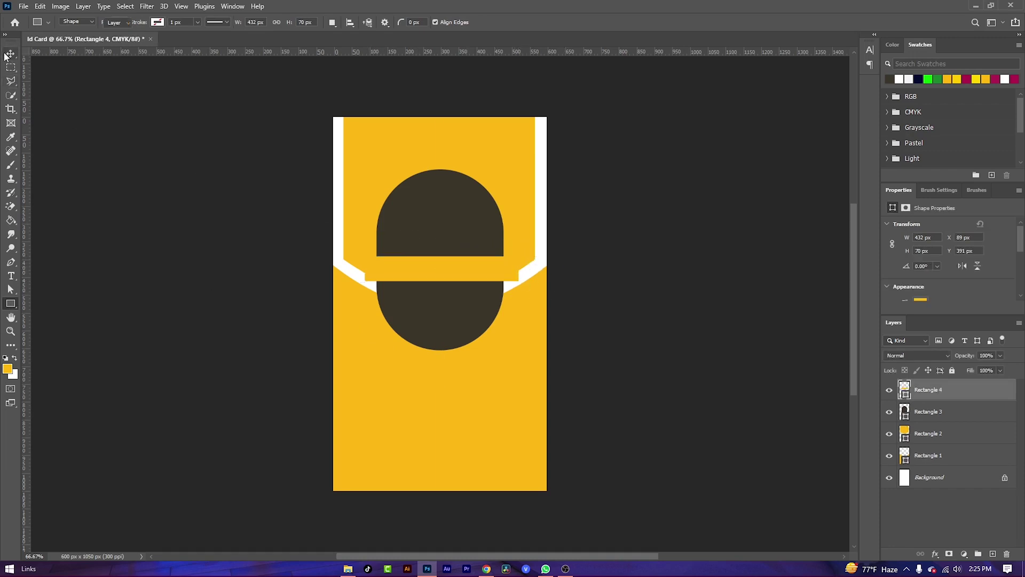
{"action": "double_click", "coordinate": [904, 388]}
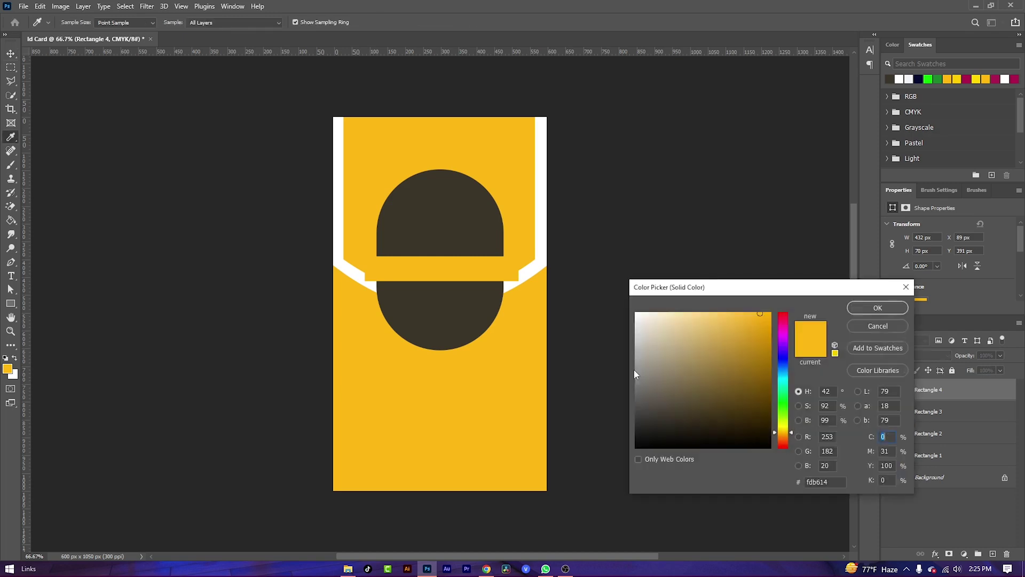
{"action": "left_click", "coordinate": [636, 447]}
{"action": "left_click", "coordinate": [885, 309]}
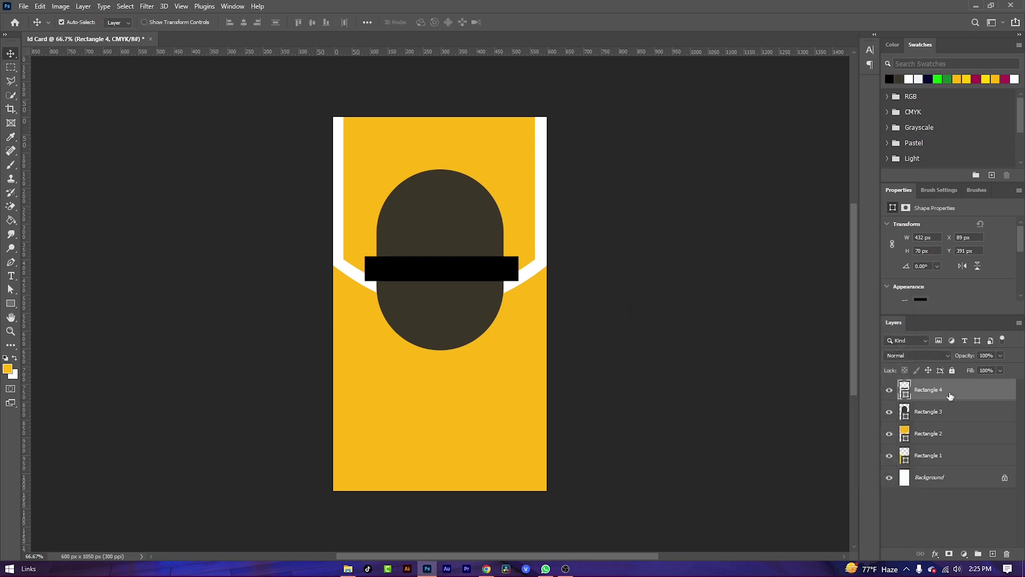
- Move Rectangle 4 beneath the pill and feather it to 40.8 px
{"action": "left_click_drag", "start_coordinate": [949, 390], "coordinate": [953, 421]}
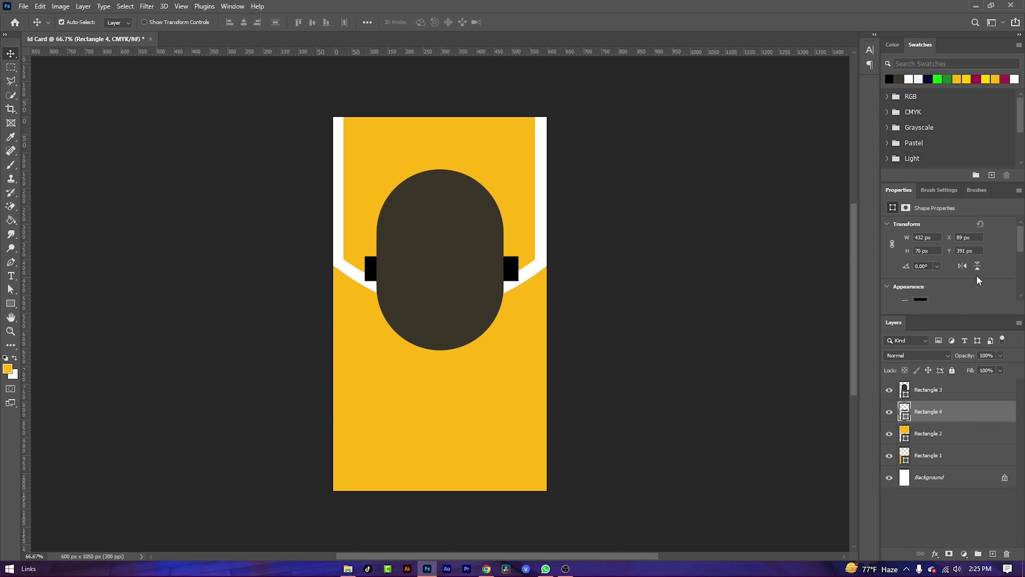
{"action": "scroll", "coordinate": [976, 275], "scroll_direction": "down", "scroll_amount": 2}
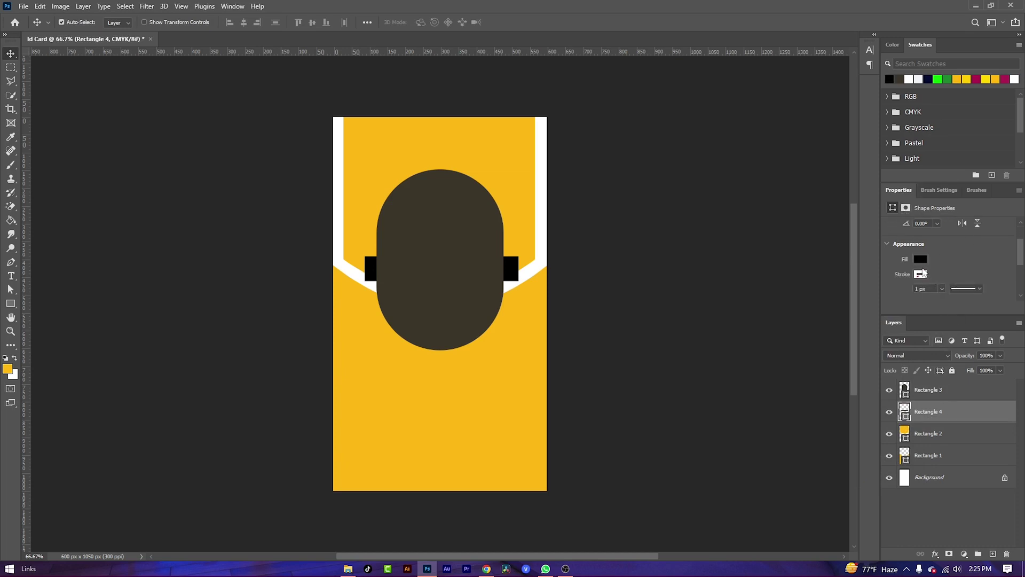
{"action": "left_click", "coordinate": [906, 208]}
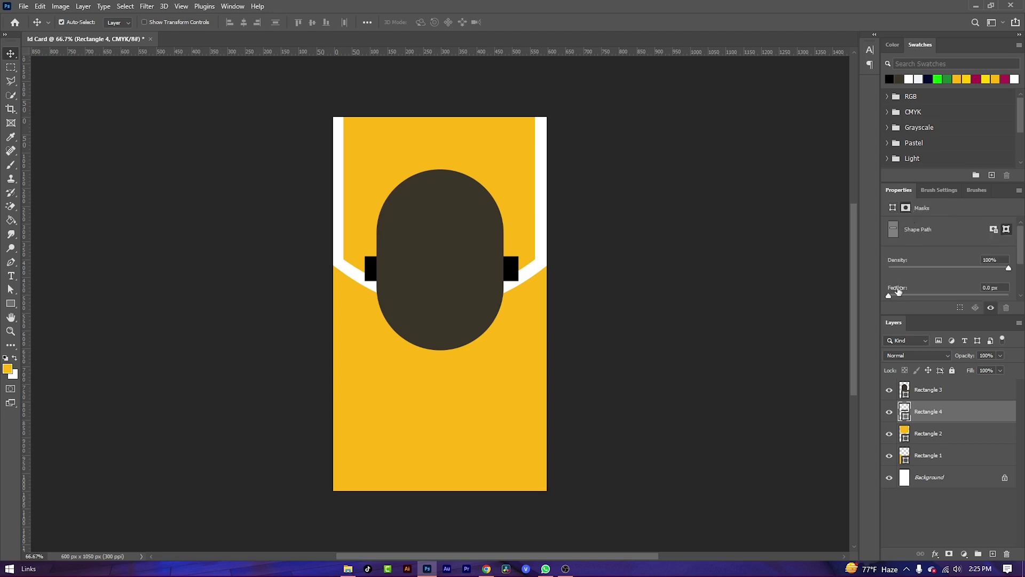
{"action": "left_click_drag", "start_coordinate": [889, 294], "coordinate": [950, 296]}
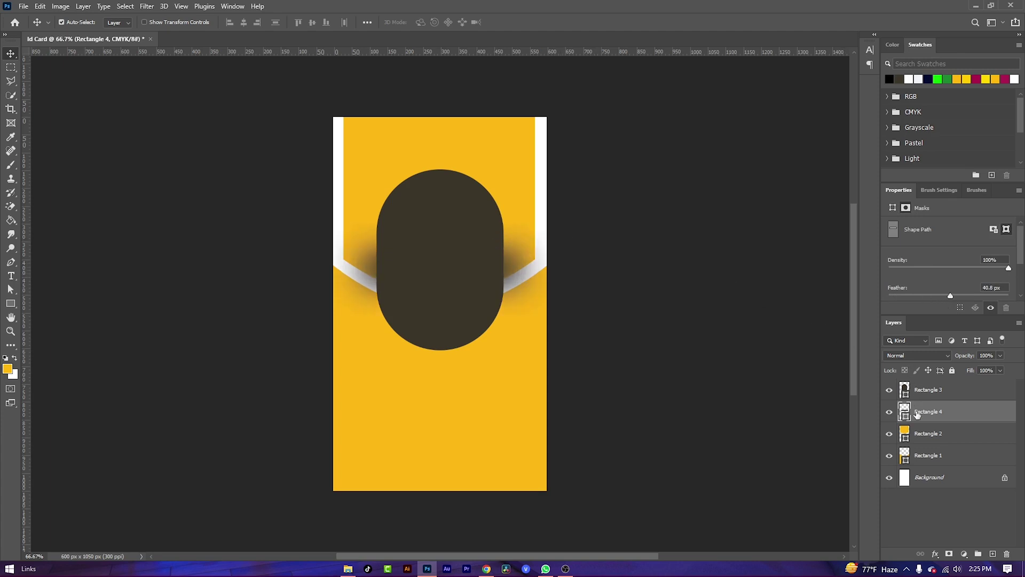
- Refill Rectangle 3 with the header yellow (#fdb714) sampled from the card
{"action": "double_click", "coordinate": [904, 391]}
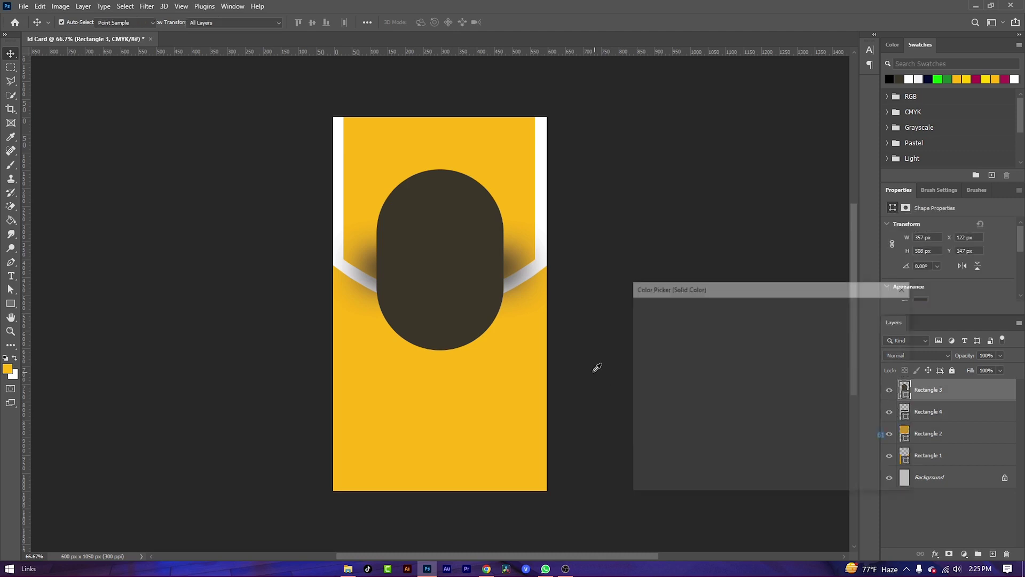
{"action": "left_click", "coordinate": [515, 358]}
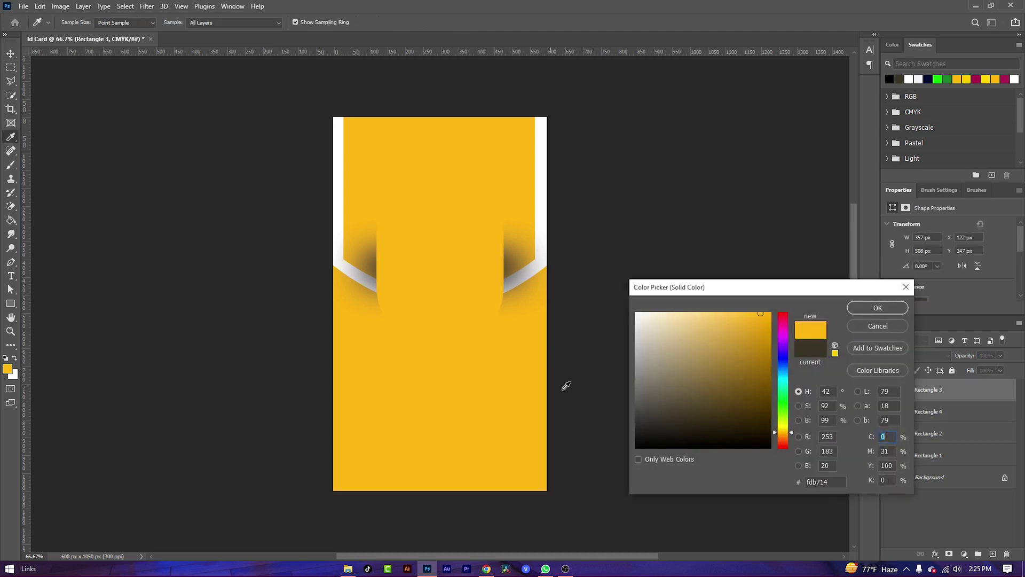
{"action": "left_click", "coordinate": [874, 307]}
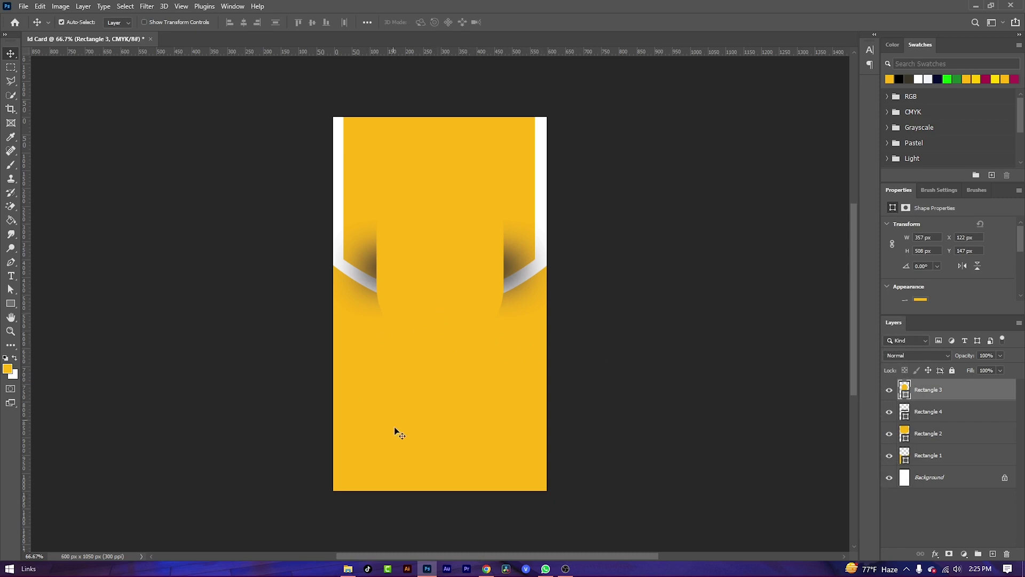
{"action": "left_click", "coordinate": [487, 450]}
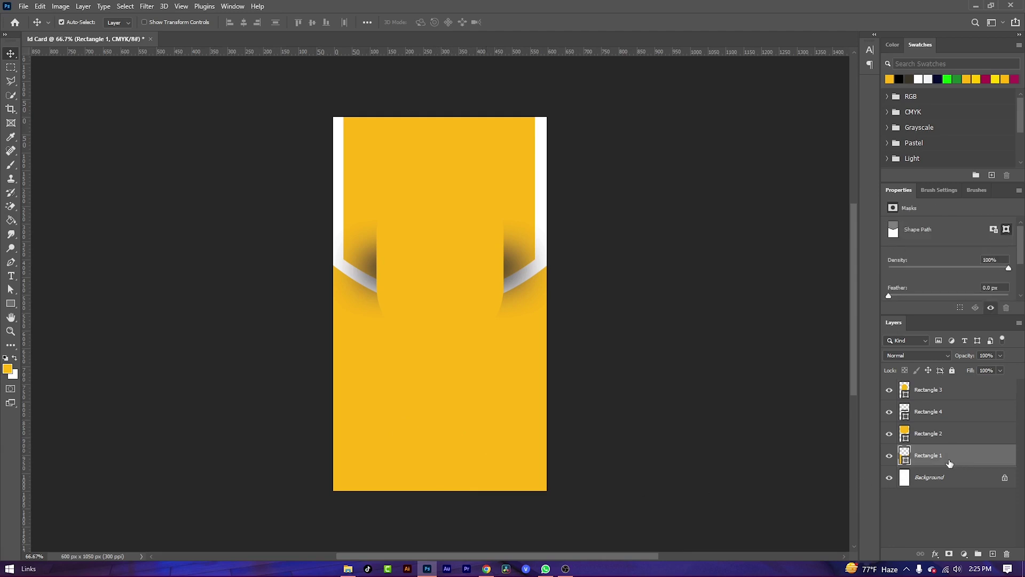
- Duplicate Rectangle 1 and colour the copy dark navy (#06005c)
{"action": "key", "text": "ctrl+j"}
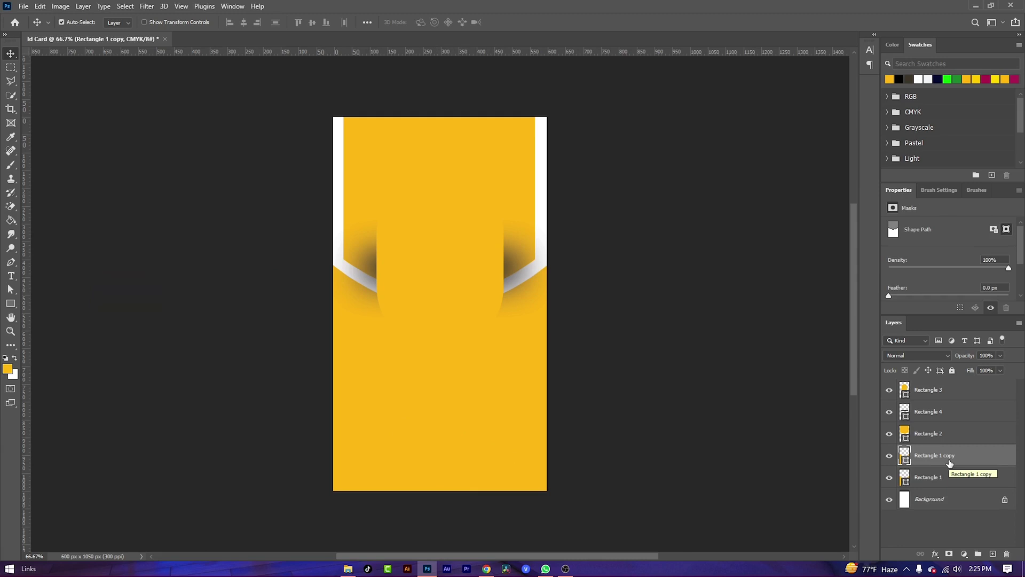
{"action": "double_click", "coordinate": [903, 452]}
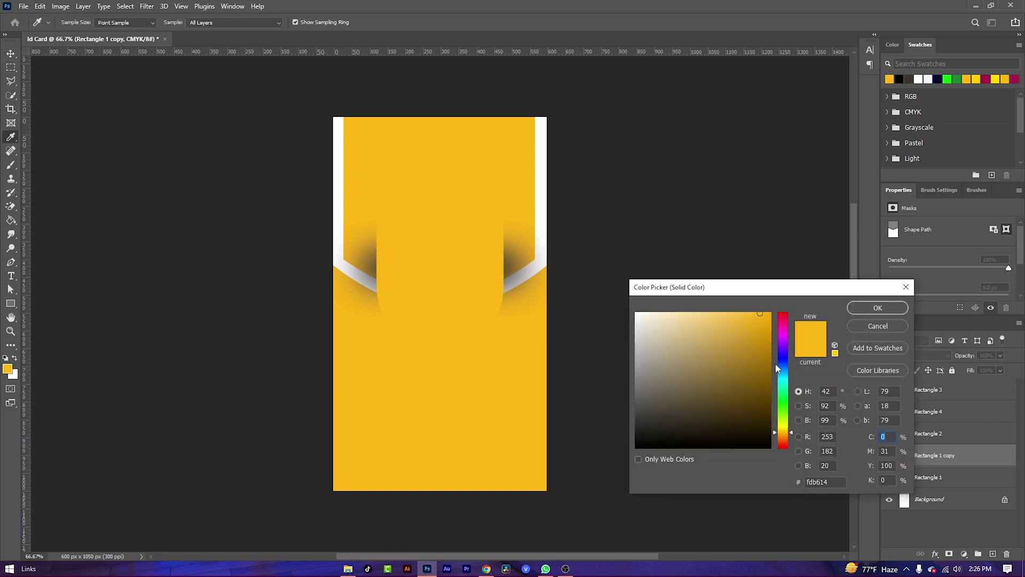
{"action": "mouse_move", "coordinate": [778, 369]}
{"action": "left_mouse_down"}
{"action": "mouse_move", "coordinate": [780, 355]}
{"action": "mouse_move", "coordinate": [770, 399]}
{"action": "left_mouse_up"}
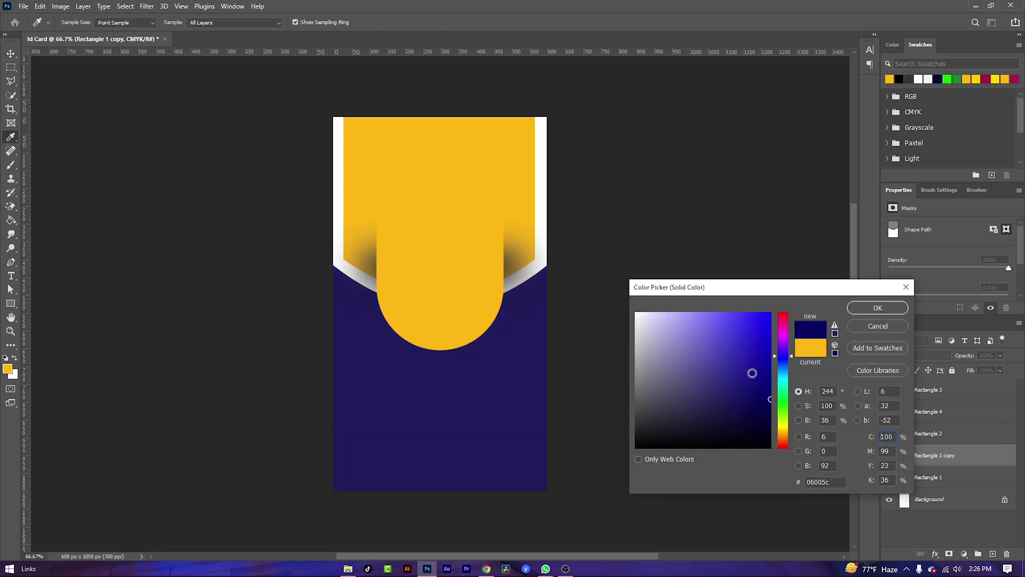
{"action": "left_click", "coordinate": [878, 308]}
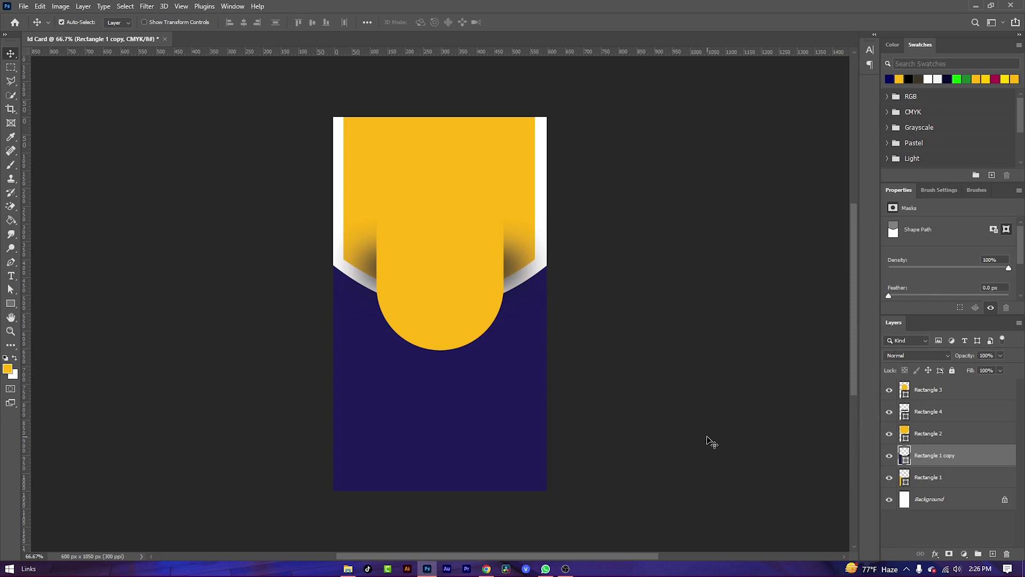
- Shift the navy copy down about 25 px to reveal a thin yellow strip
{"action": "key", "text": "ctrl+t"}
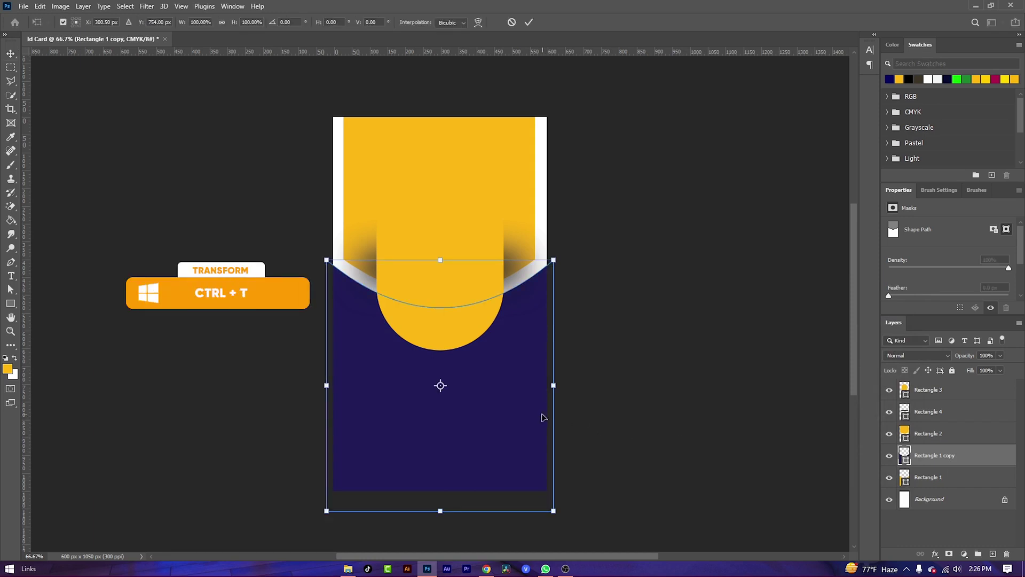
{"action": "left_click_drag", "start_coordinate": [542, 417], "coordinate": [541, 426]}
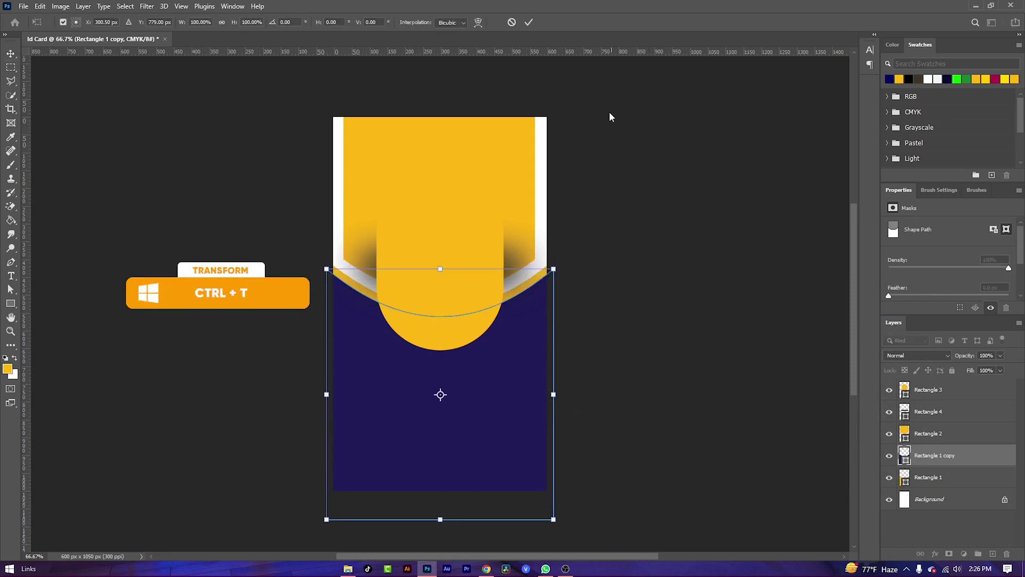
{"action": "left_click", "coordinate": [529, 22]}
{"action": "left_click", "coordinate": [717, 466]}
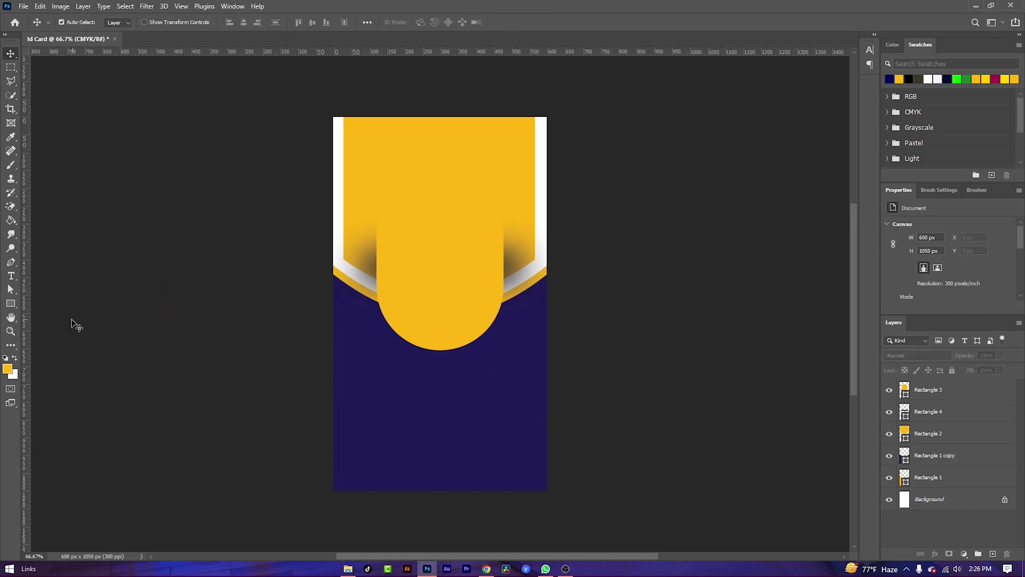
- Draw a 306 px circle (Ellipse 1) and place it on the yellow rounded shape
{"action": "left_click", "coordinate": [11, 304]}
{"action": "left_click", "coordinate": [54, 314]}
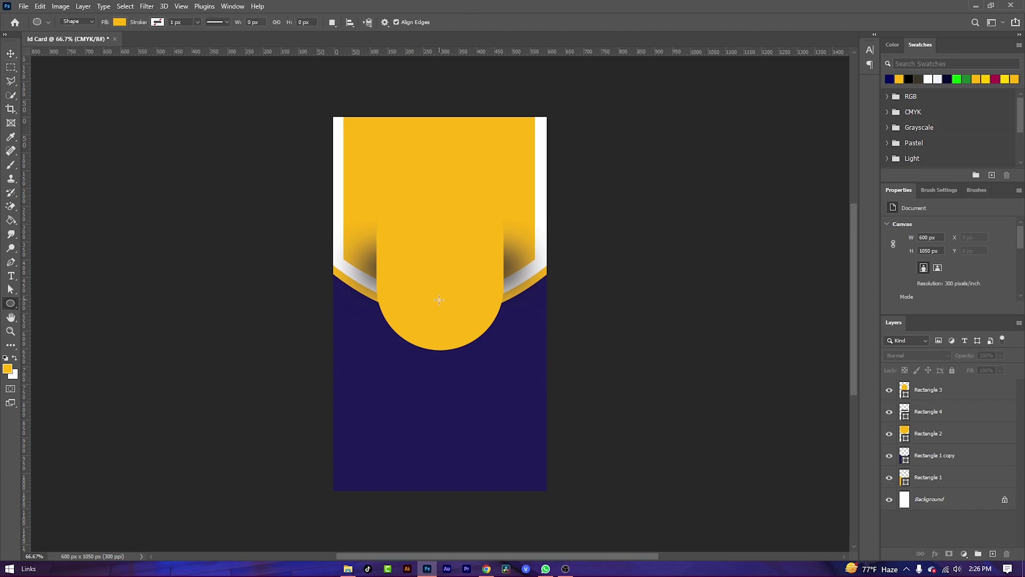
{"action": "left_click_drag", "start_coordinate": [439, 300], "coordinate": [529, 393]}
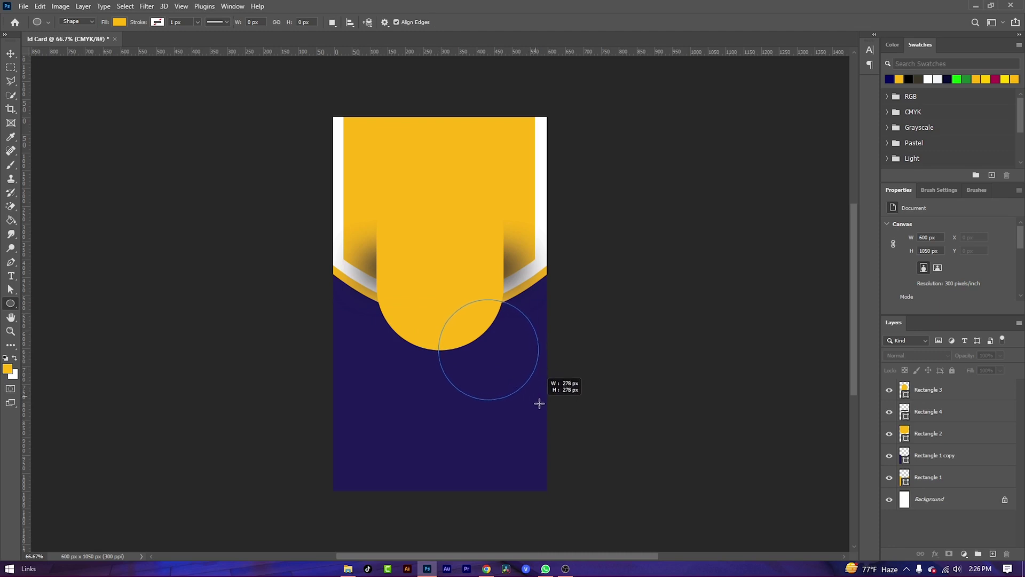
{"action": "left_click_drag", "start_coordinate": [530, 392], "coordinate": [547, 408]}
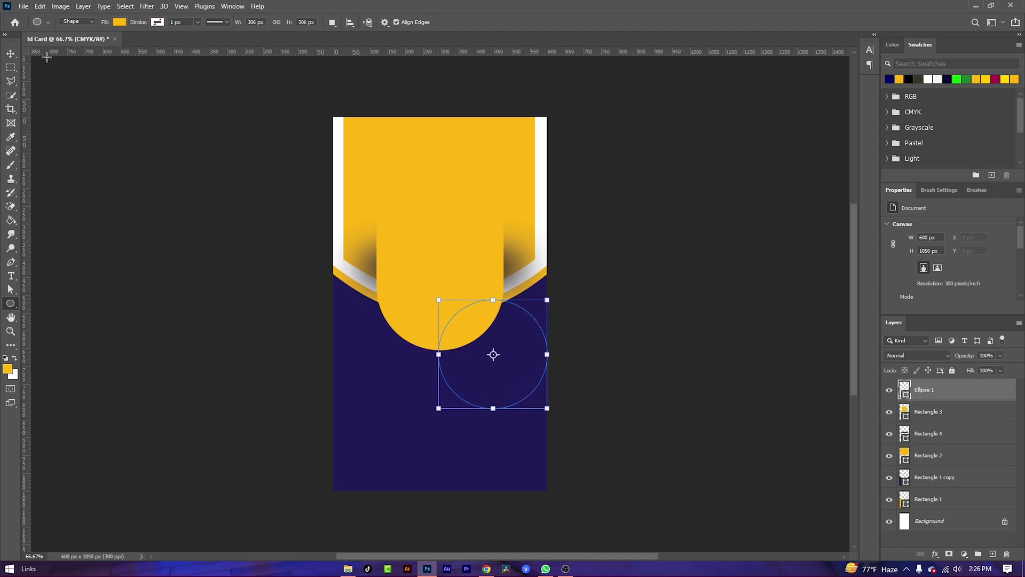
{"action": "key", "text": "v"}
{"action": "left_click_drag", "start_coordinate": [495, 355], "coordinate": [447, 282]}
- Fill the circle with the card-body navy, enlarge it to about 110%, and centre it
{"action": "double_click", "coordinate": [905, 388]}
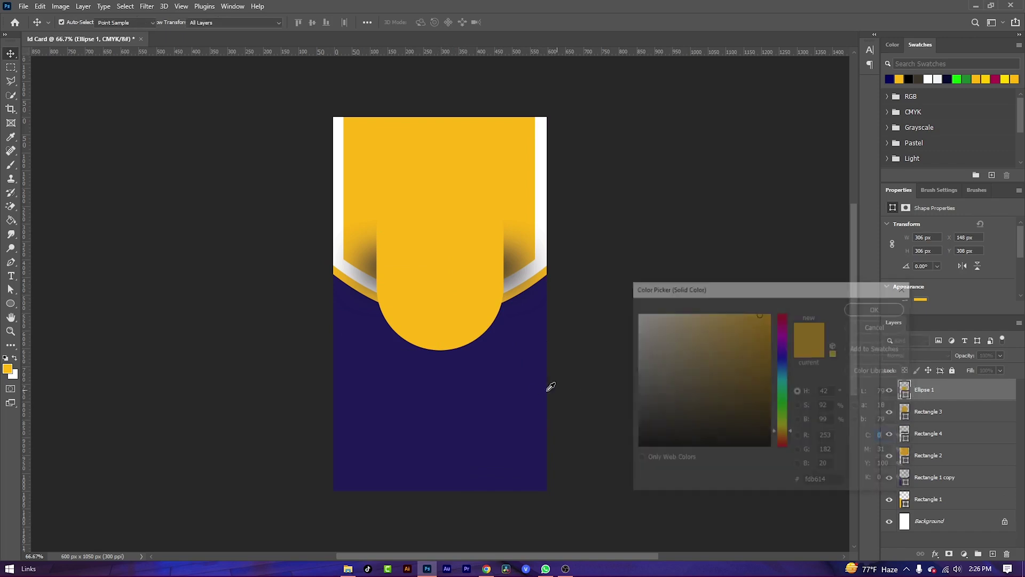
{"action": "left_click", "coordinate": [507, 401]}
{"action": "left_click", "coordinate": [890, 308]}
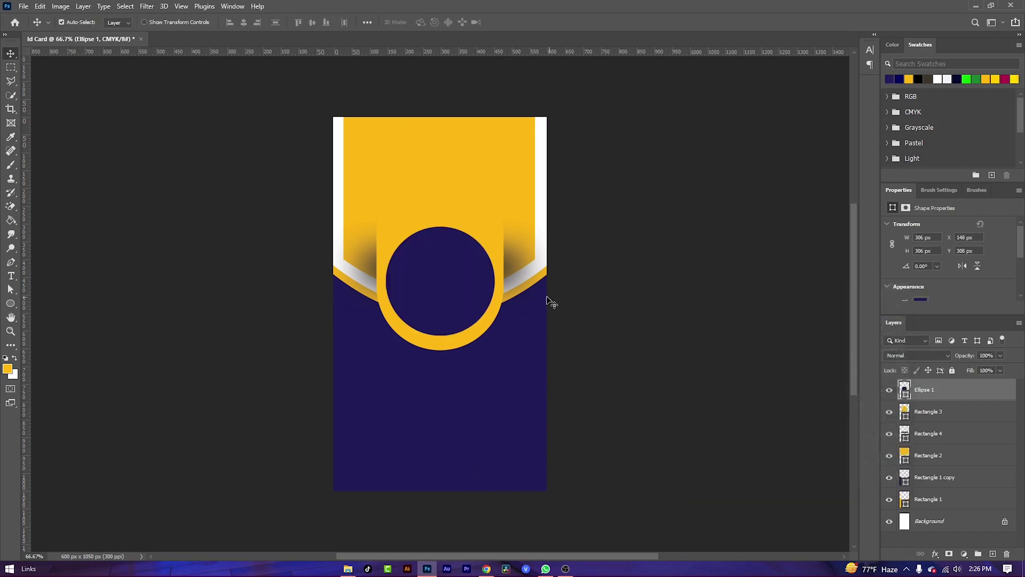
{"action": "left_click_drag", "start_coordinate": [460, 291], "coordinate": [456, 298]}
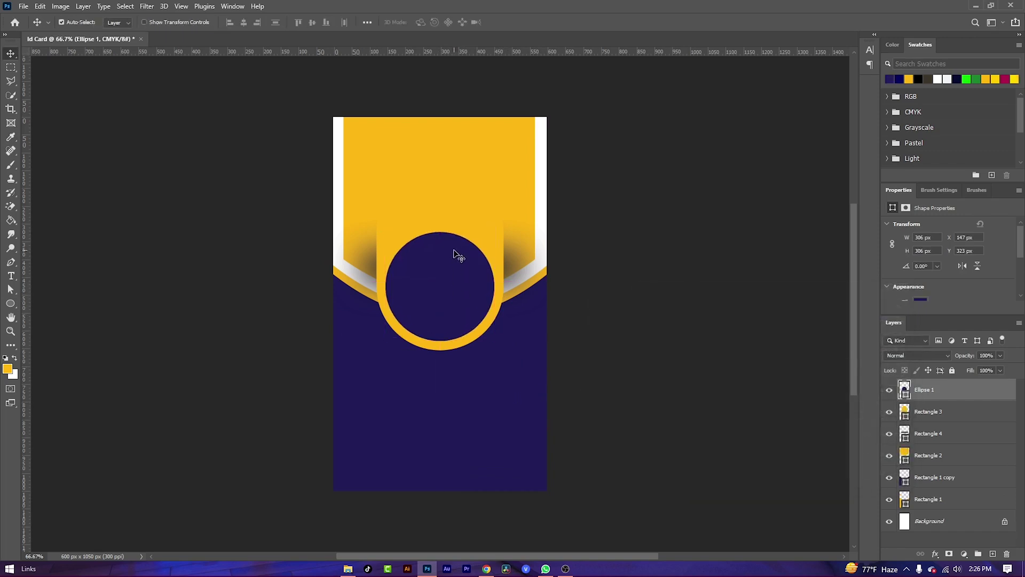
{"action": "key", "text": "ctrl+t"}
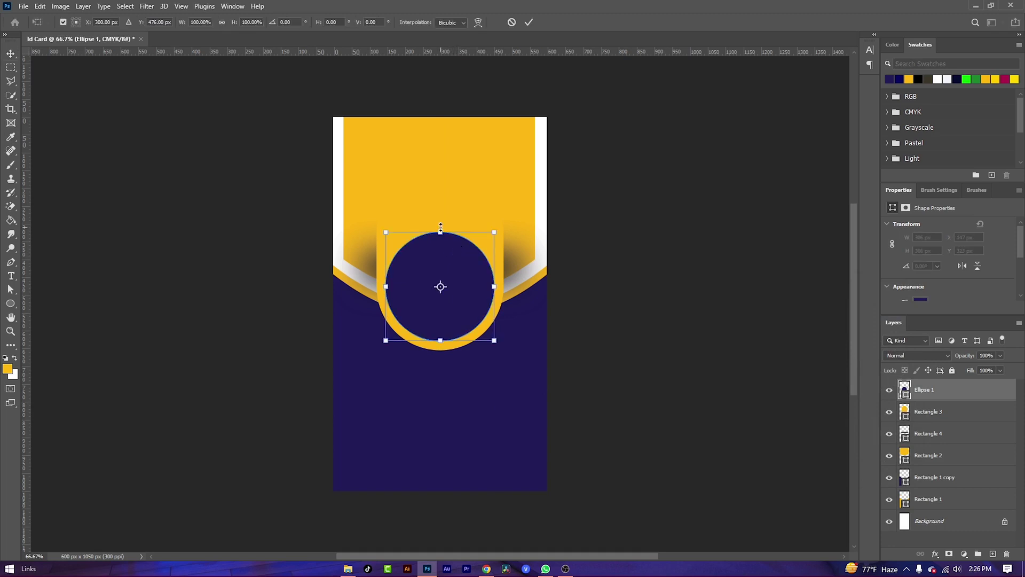
{"action": "left_click_drag", "start_coordinate": [441, 227], "coordinate": [441, 220]}
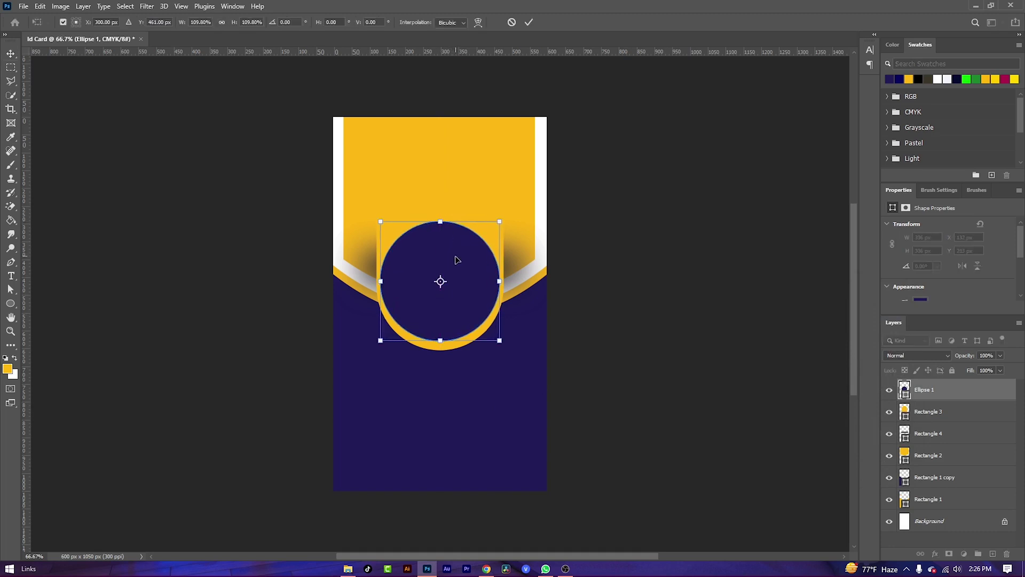
{"action": "left_click_drag", "start_coordinate": [455, 261], "coordinate": [453, 262]}
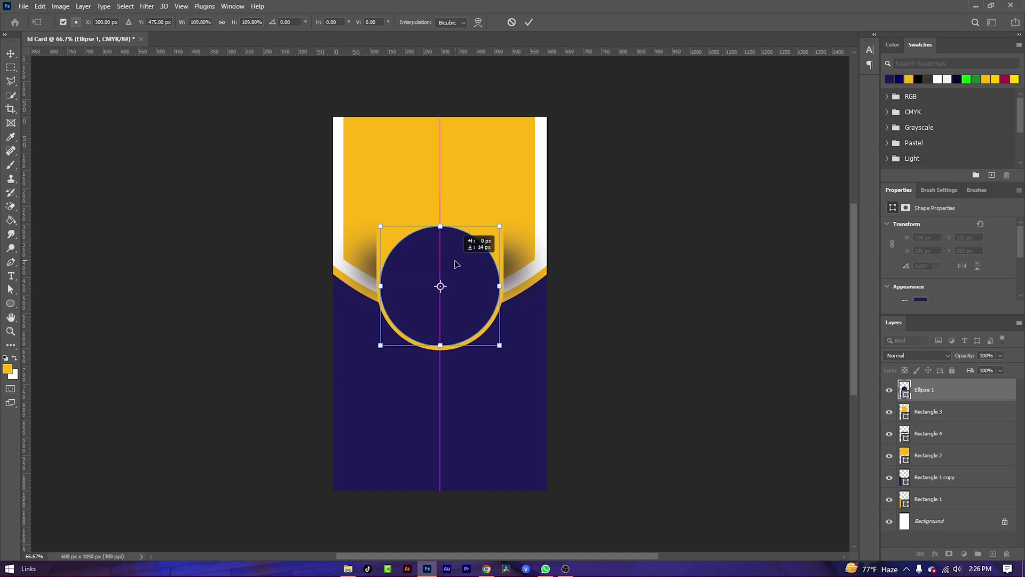
{"action": "left_click_drag", "start_coordinate": [454, 263], "coordinate": [455, 268]}
{"action": "left_click", "coordinate": [529, 22]}
{"action": "left_click", "coordinate": [725, 314]}
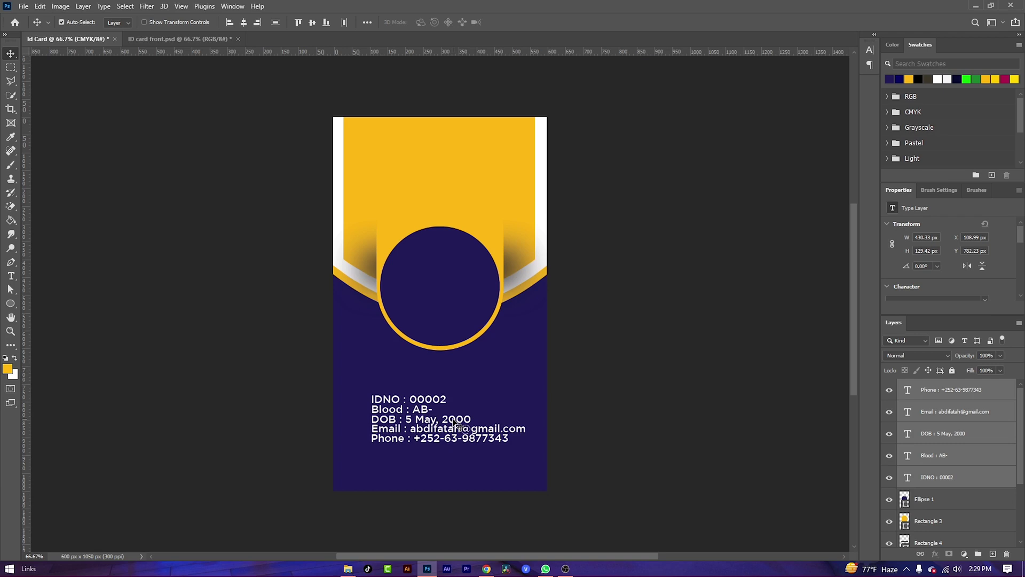
- Reposition the Phone, IDNO, Blood, Email and DOB info lines to even out their spacing
{"action": "left_click", "coordinate": [437, 495]}
{"action": "left_click", "coordinate": [426, 442]}
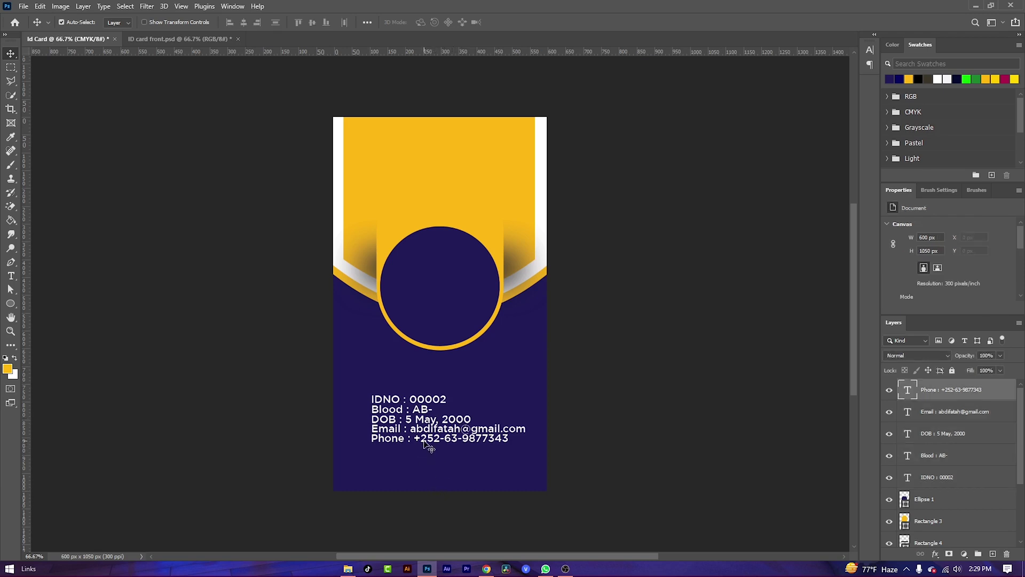
{"action": "mouse_move", "coordinate": [425, 443]}
{"action": "left_mouse_down"}
{"action": "mouse_move", "coordinate": [434, 439]}
{"action": "mouse_move", "coordinate": [429, 453]}
{"action": "left_mouse_up"}
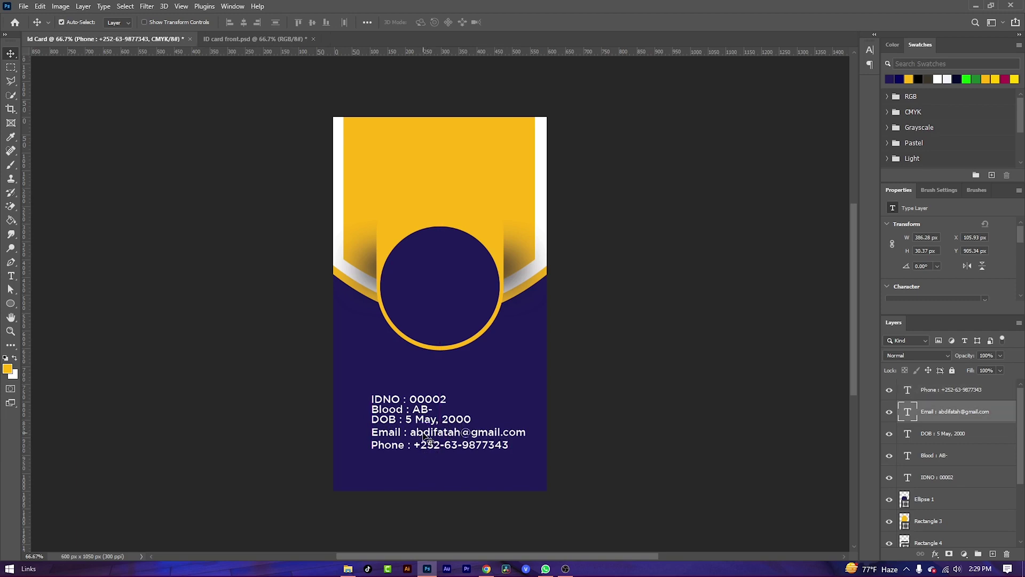
{"action": "left_click_drag", "start_coordinate": [414, 401], "coordinate": [410, 410]}
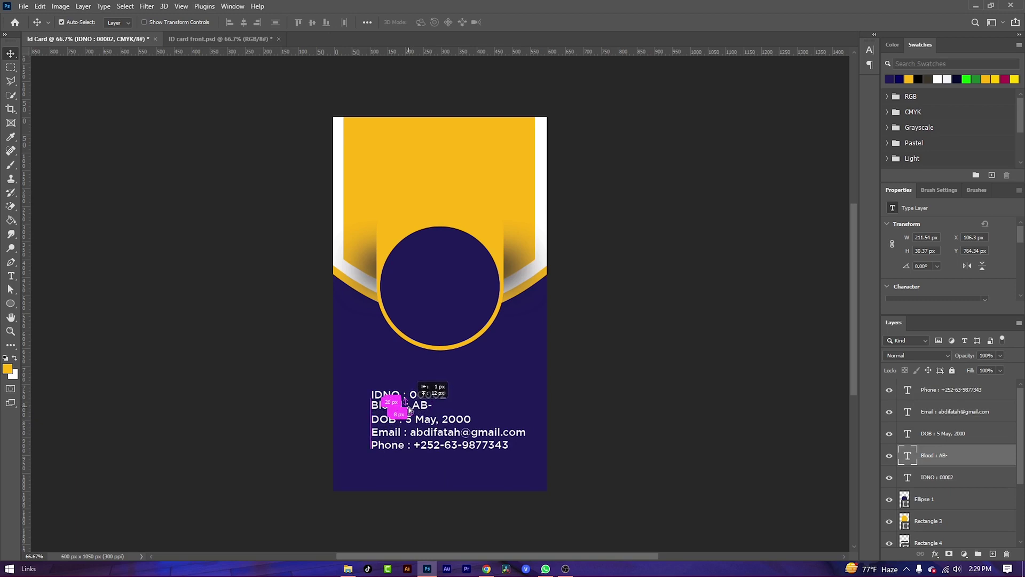
{"action": "left_click_drag", "start_coordinate": [409, 410], "coordinate": [409, 412]}
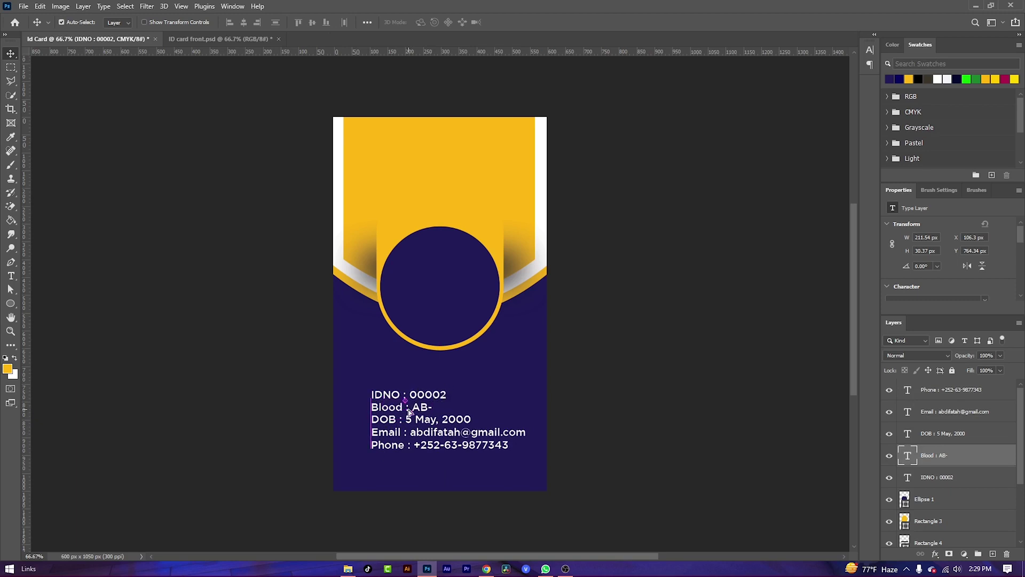
{"action": "left_click_drag", "start_coordinate": [418, 448], "coordinate": [416, 428]}
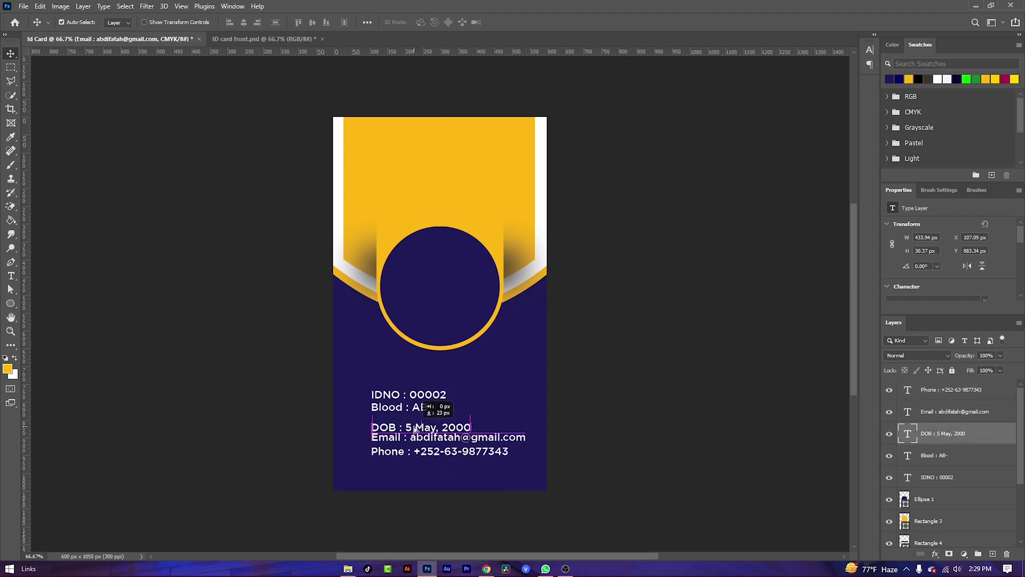
{"action": "mouse_move", "coordinate": [415, 428]}
{"action": "left_mouse_down"}
{"action": "mouse_move", "coordinate": [410, 439]}
{"action": "mouse_move", "coordinate": [417, 417]}
{"action": "left_mouse_up"}
- Nudge the Blood and IDNO lines down slightly for even spacing
{"action": "left_click", "coordinate": [416, 411]}
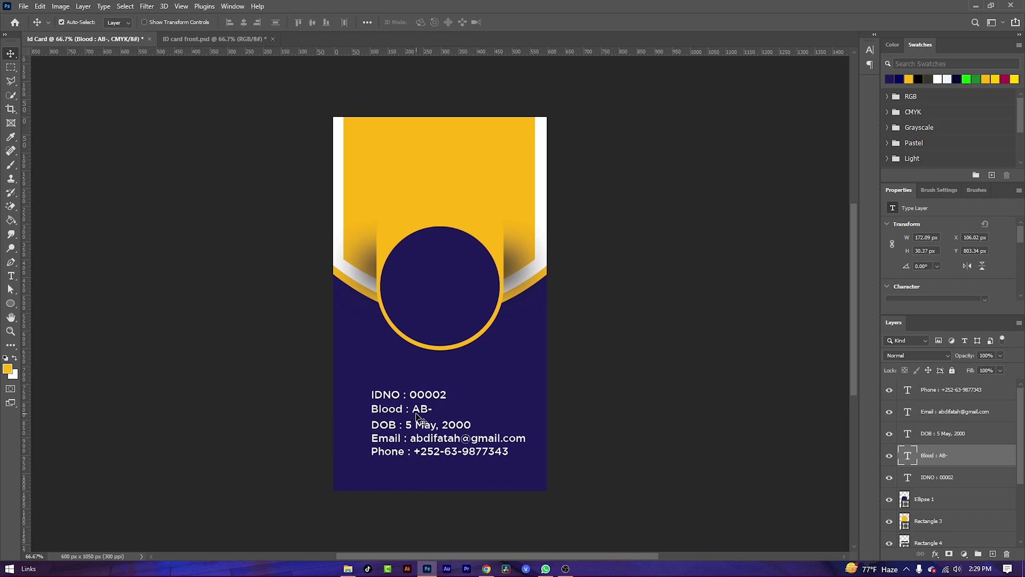
{"action": "left_click", "coordinate": [660, 411]}
{"action": "left_click", "coordinate": [384, 398]}
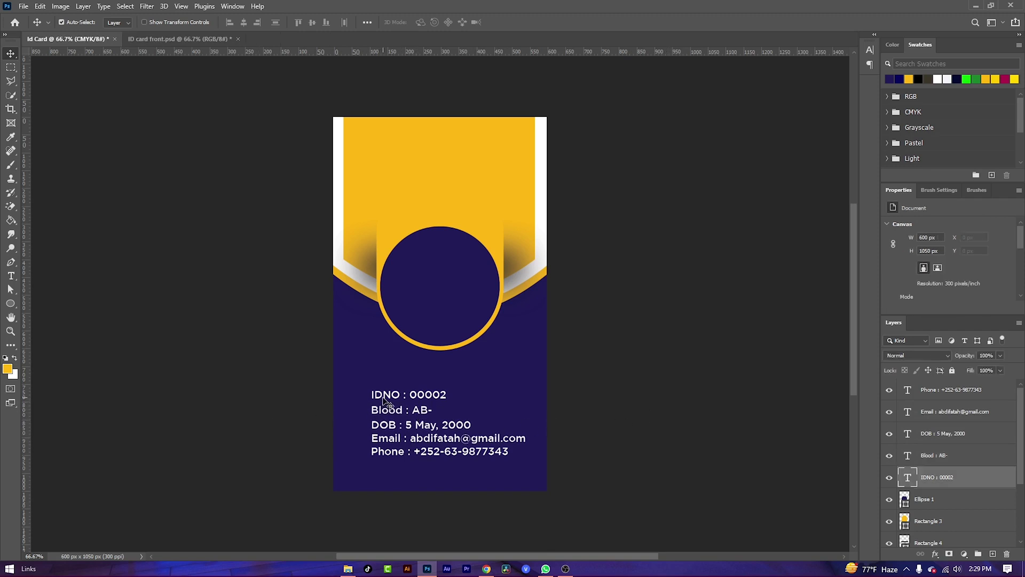
{"action": "key", "text": "Down"}
{"action": "key", "text": "Down"}
{"action": "key", "text": "Down"}
{"action": "left_click", "coordinate": [625, 407]}
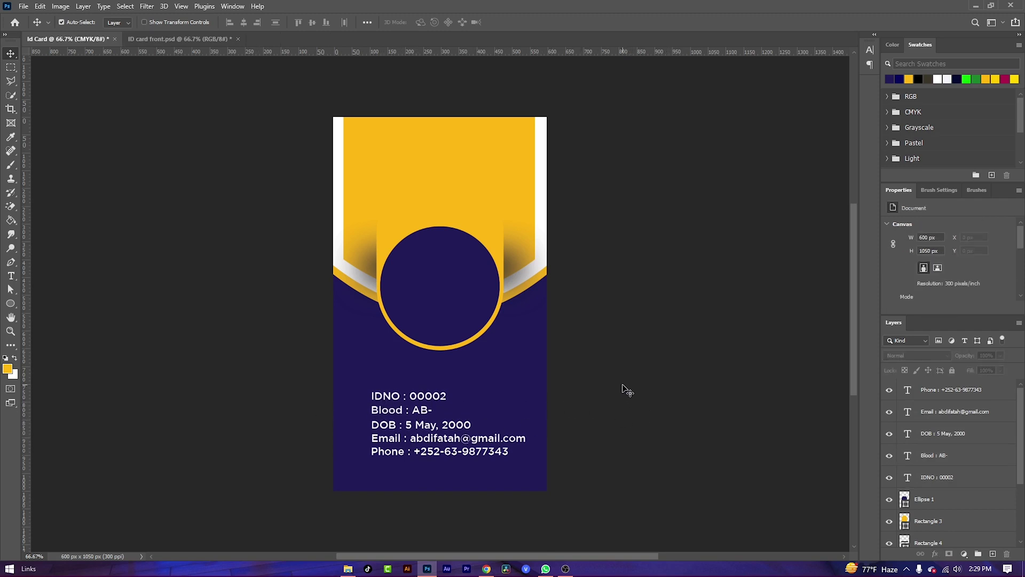
- Lock the Rectangle 1 and Rectangle 1 copy background layers
{"action": "left_click_drag", "start_coordinate": [598, 371], "coordinate": [536, 352]}
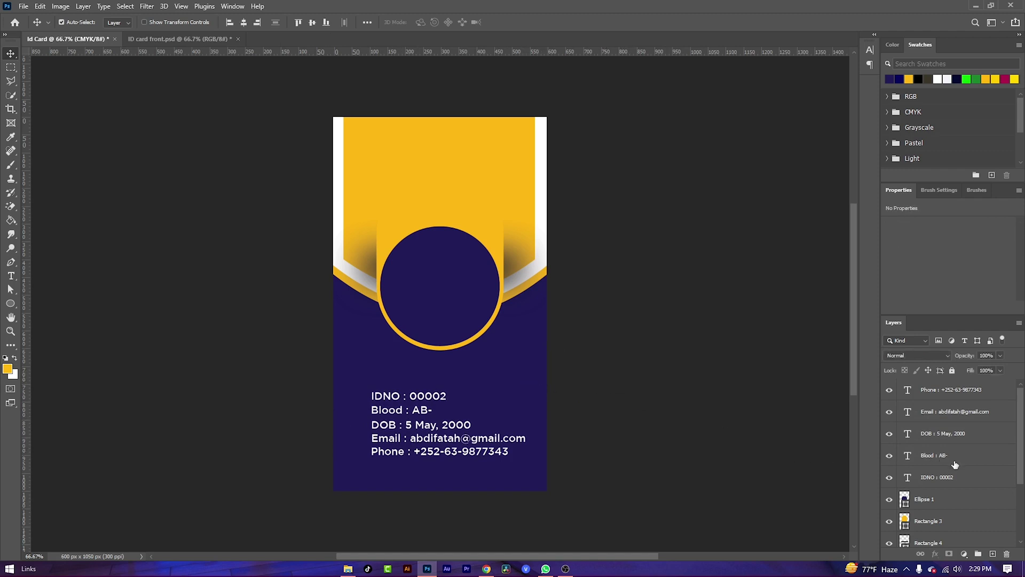
{"action": "scroll", "coordinate": [961, 470], "scroll_direction": "down", "scroll_amount": 1}
{"action": "scroll", "coordinate": [961, 469], "scroll_direction": "down", "scroll_amount": 3}
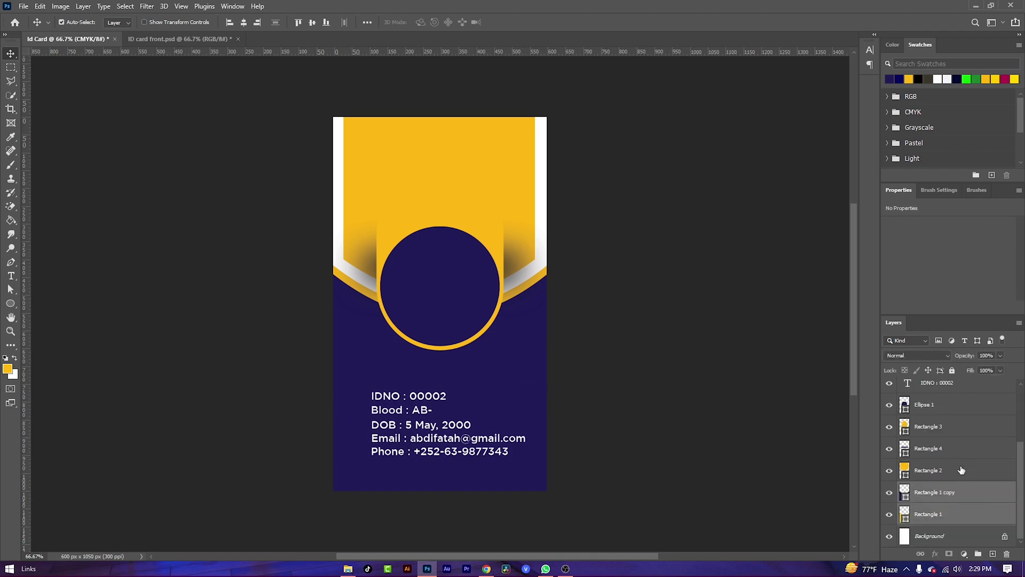
{"action": "left_click", "coordinate": [953, 371]}
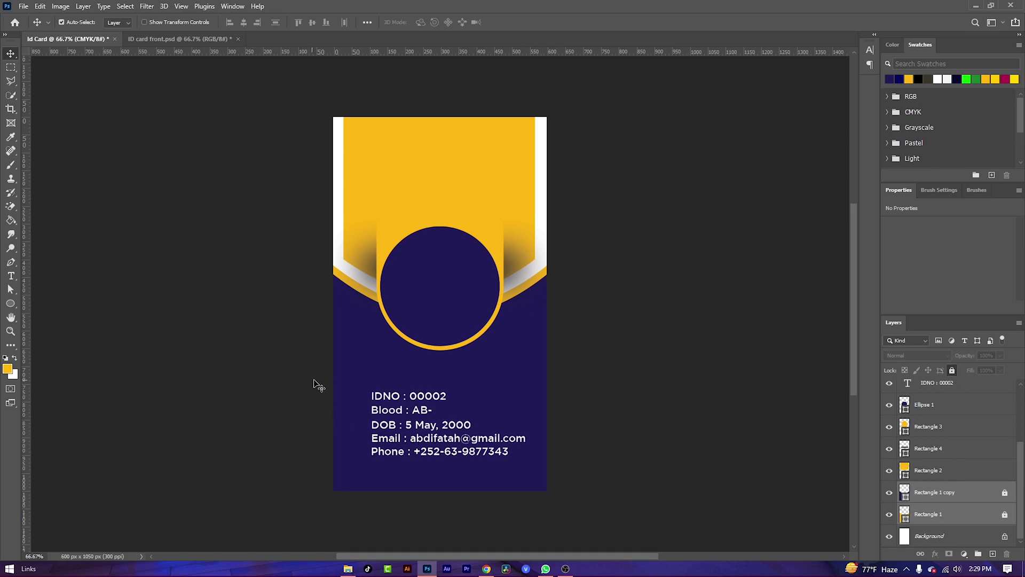
- Move all five white info lines together lower on the card
{"action": "left_click_drag", "start_coordinate": [315, 380], "coordinate": [409, 486]}
{"action": "left_click_drag", "start_coordinate": [390, 424], "coordinate": [390, 445]}
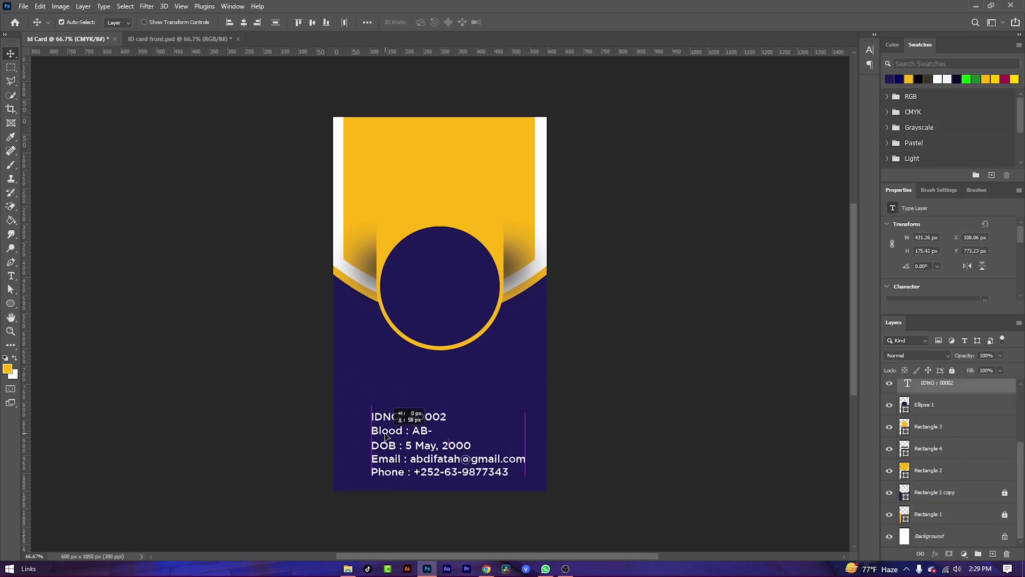
{"action": "left_click", "coordinate": [568, 449]}
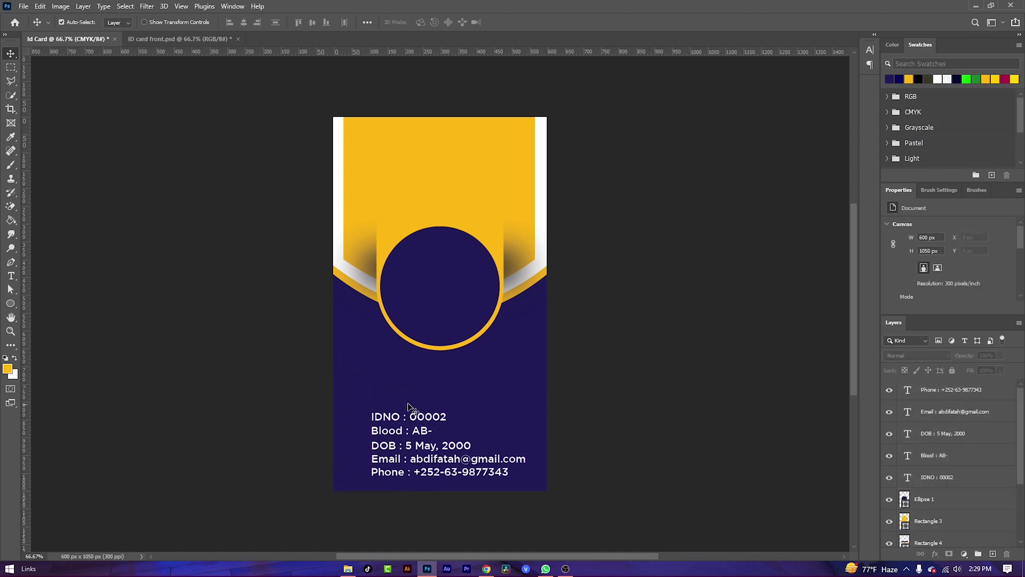
- Add a text line below the photo circle containing the cardholder's full name
{"action": "left_click", "coordinate": [11, 275]}
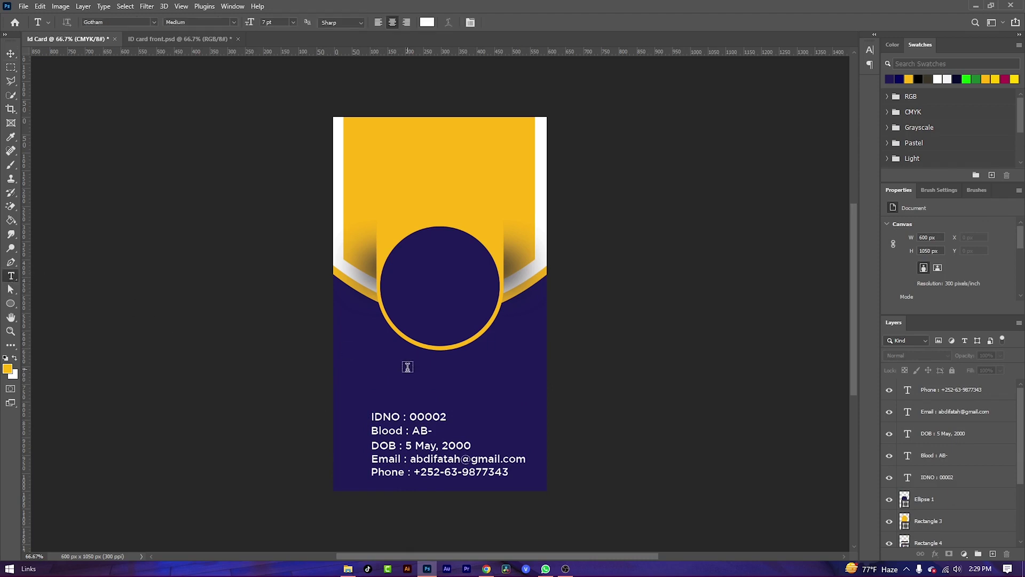
{"action": "left_click", "coordinate": [369, 375]}
{"action": "key", "text": "BackSpace"}
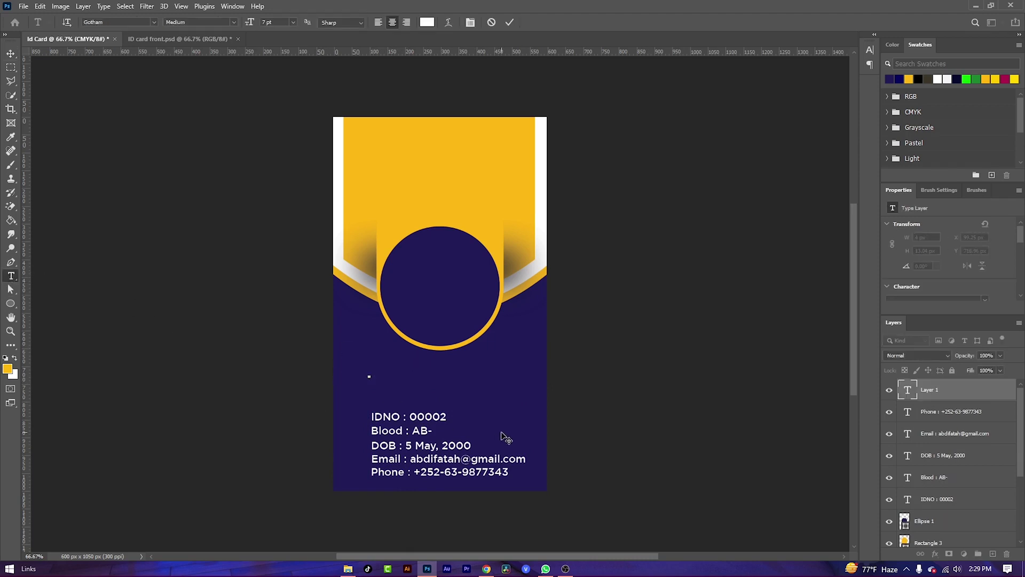
{"action": "key", "text": "BackSpace"}
{"action": "key", "text": "BackSpace"}
{"action": "key", "text": "BackSpace"}
{"action": "key", "text": "BackSpace"}
{"action": "key", "text": "BackSpace"}
{"action": "key", "text": "BackSpace"}
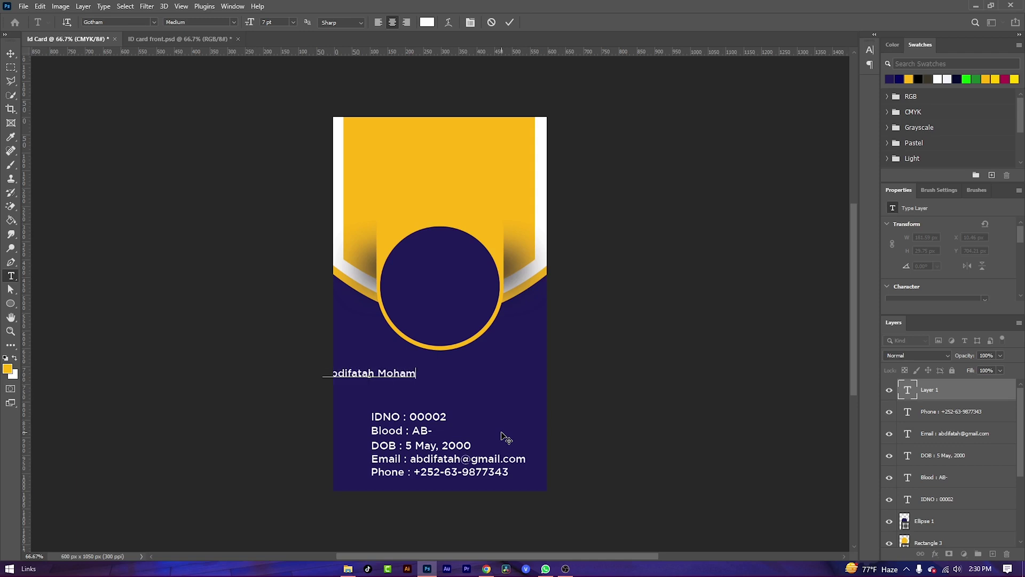
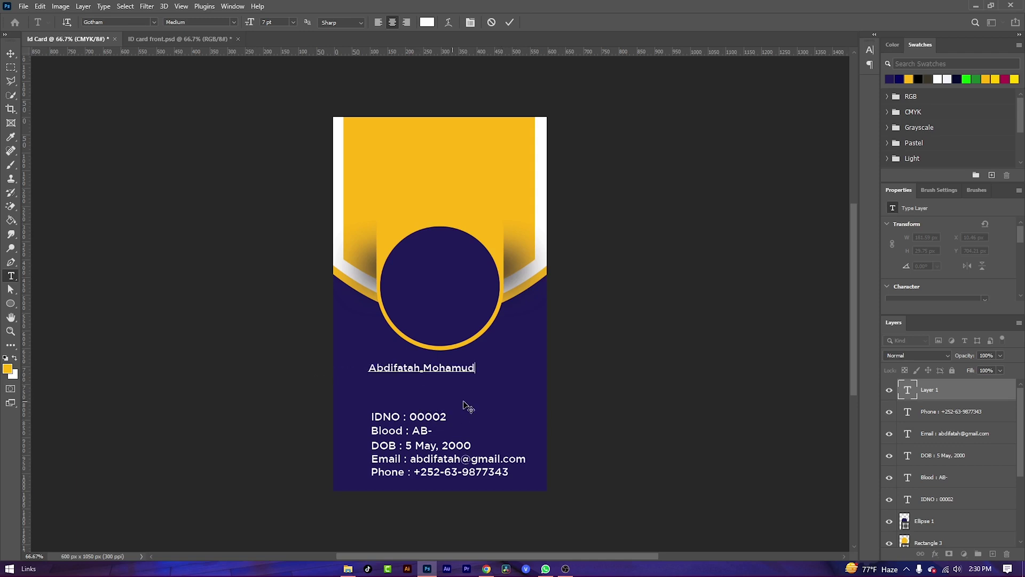
- Style the name in Gilroy ExtraBold 13 pt, centre it under the circle, and commit
{"action": "left_click_drag", "start_coordinate": [451, 416], "coordinate": [467, 407]}
{"action": "triple_click", "coordinate": [429, 367]}
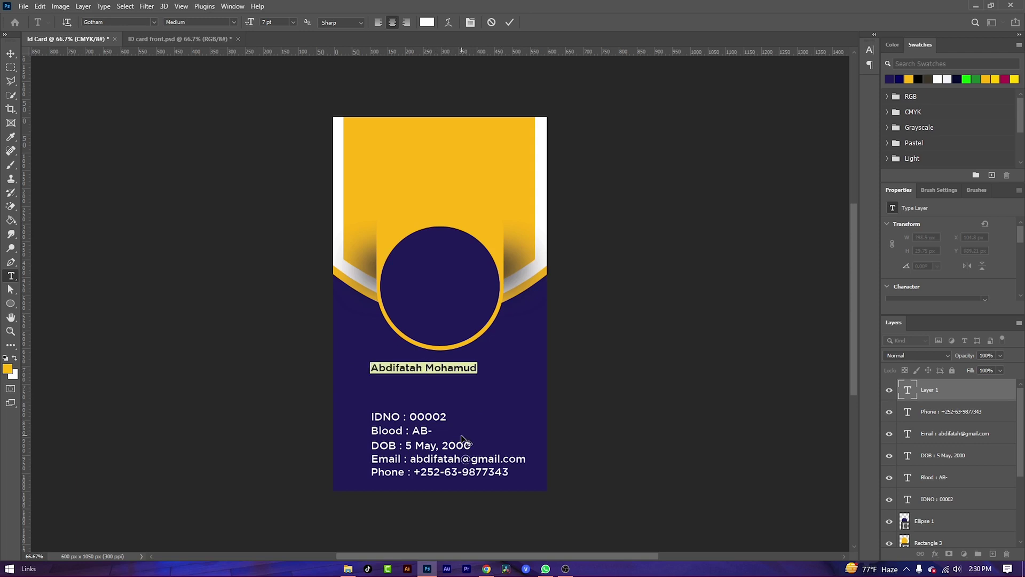
{"action": "left_click", "coordinate": [131, 22]}
{"action": "type", "text": "gilr"}
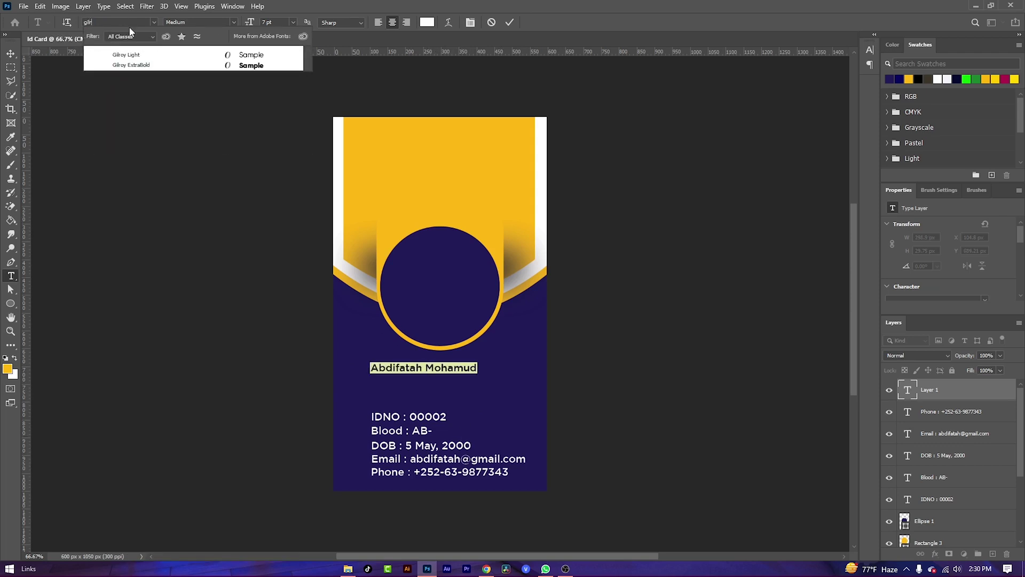
{"action": "key", "text": "Down"}
{"action": "key", "text": "Return"}
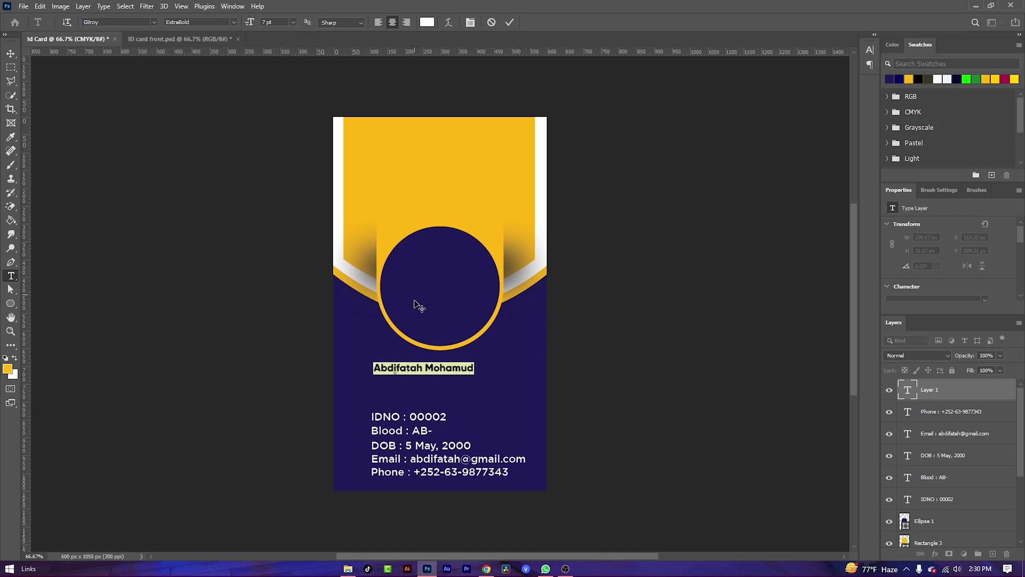
{"action": "left_click_drag", "start_coordinate": [246, 27], "coordinate": [318, 156]}
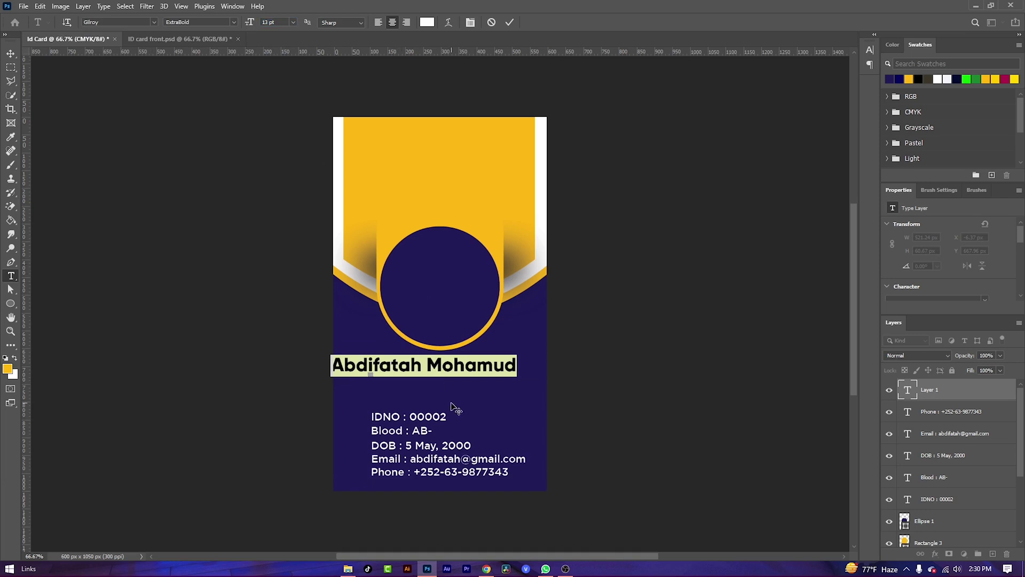
{"action": "left_click_drag", "start_coordinate": [451, 403], "coordinate": [472, 404]}
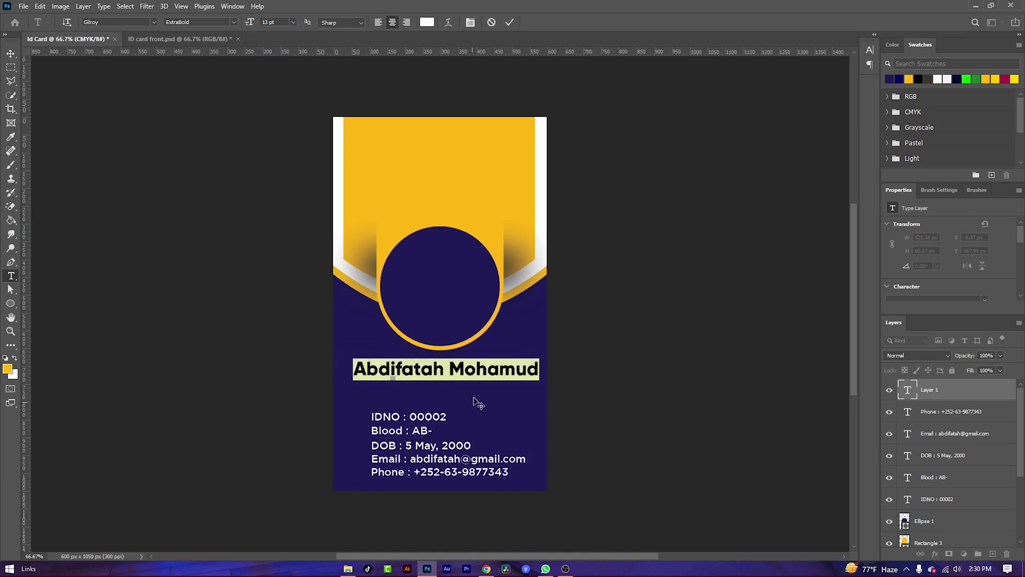
{"action": "left_click", "coordinate": [511, 23]}
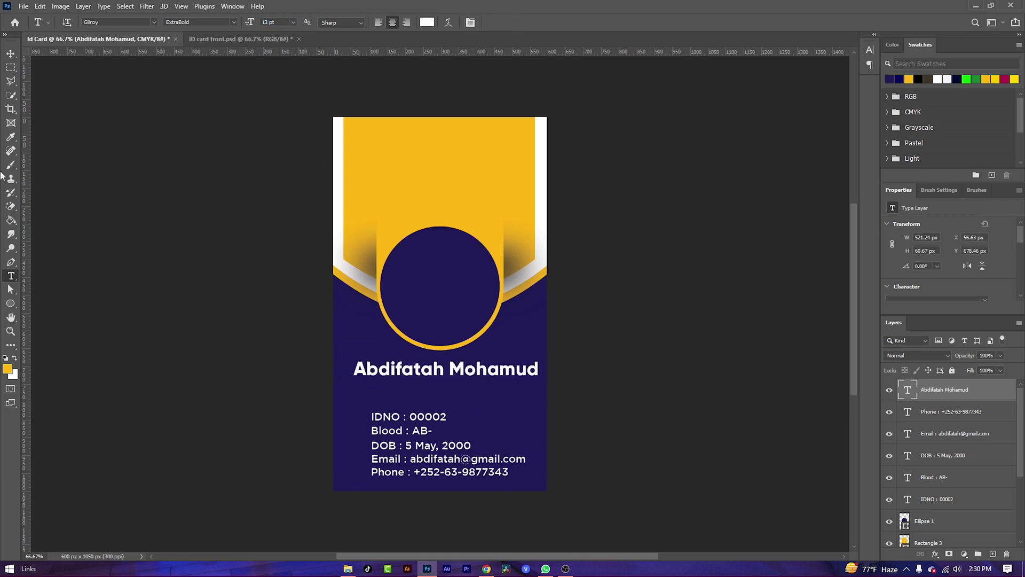
- Duplicate the IDNO line beneath the name and retype it as 'Graphic Designer'
{"action": "left_click", "coordinate": [10, 53]}
{"action": "left_click_drag", "start_coordinate": [486, 377], "coordinate": [482, 373]}
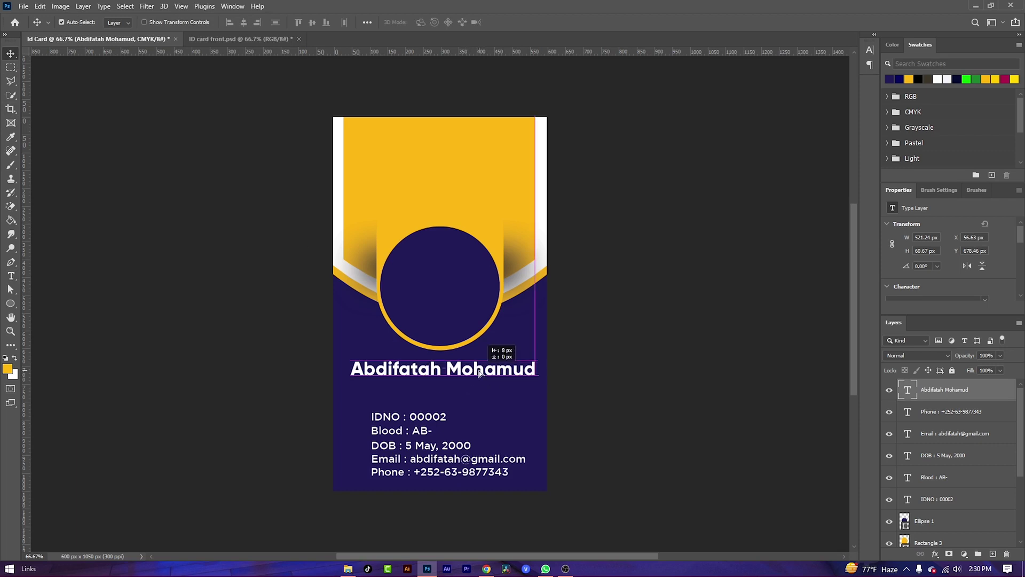
{"action": "left_click", "coordinate": [438, 420]}
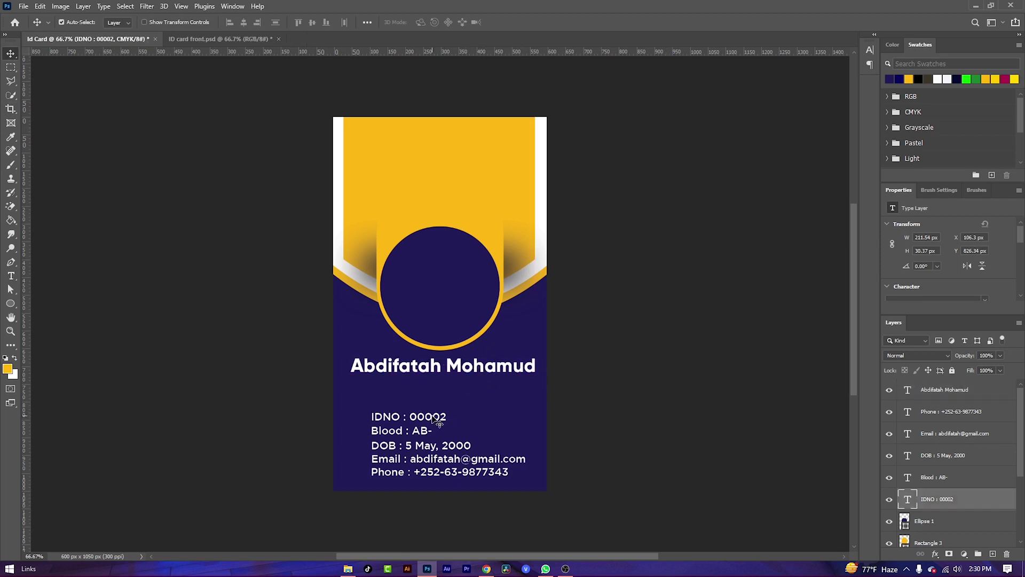
{"action": "key", "text": "ctrl+j"}
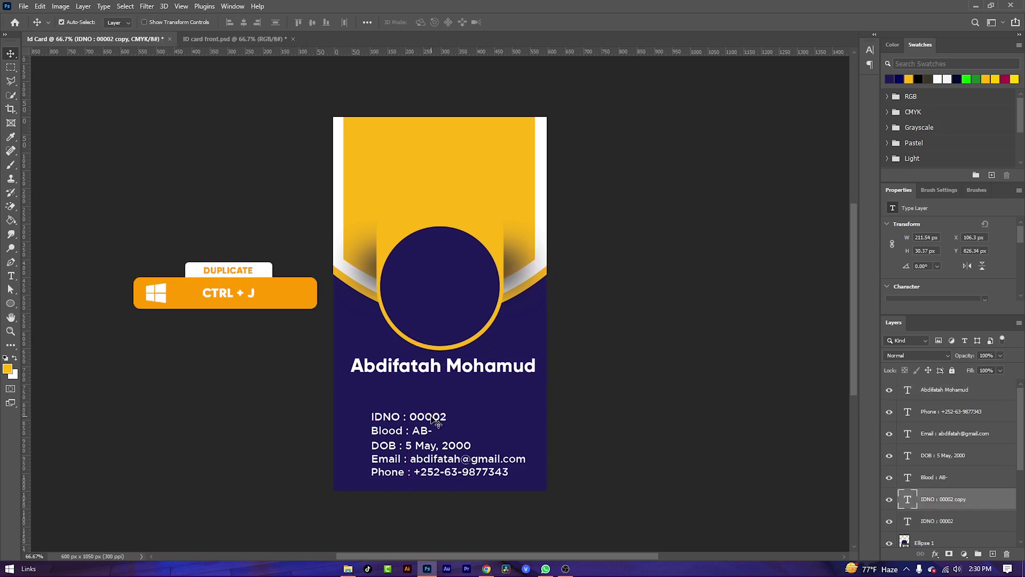
{"action": "left_click_drag", "start_coordinate": [437, 417], "coordinate": [462, 391]}
{"action": "double_click", "coordinate": [460, 388]}
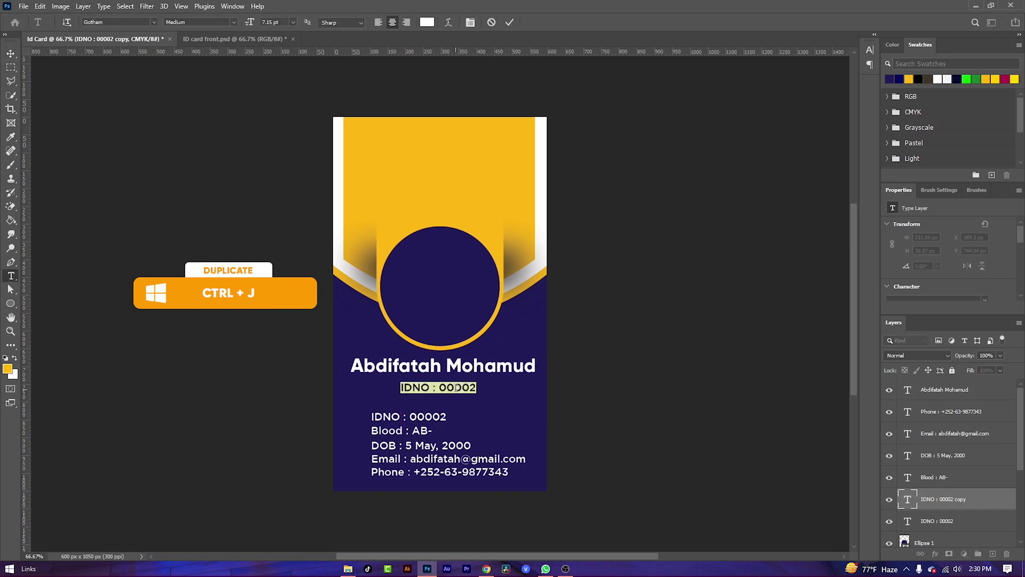
{"action": "type", "text": "Graphic"}
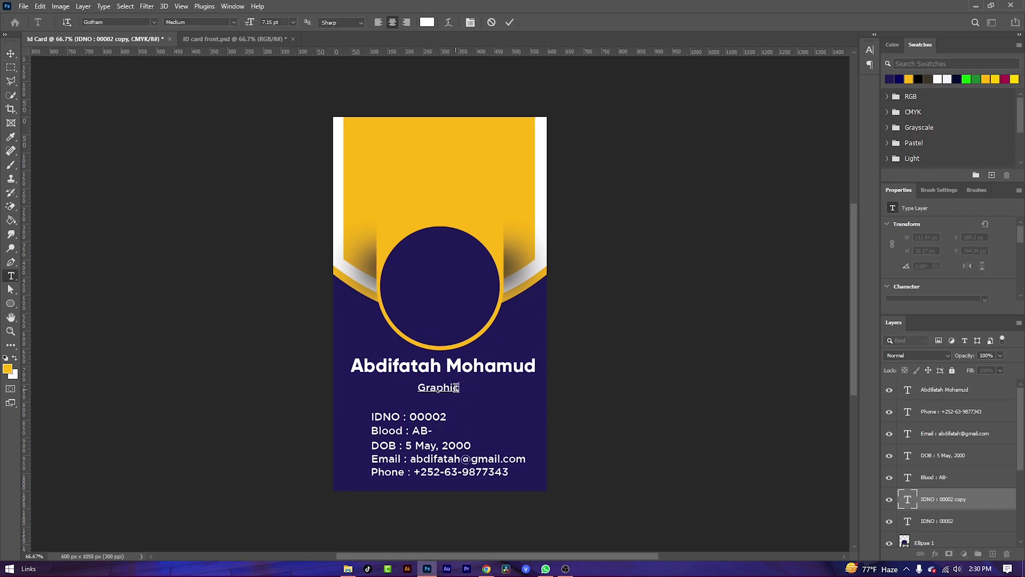
{"action": "type", "text": " Designer"}
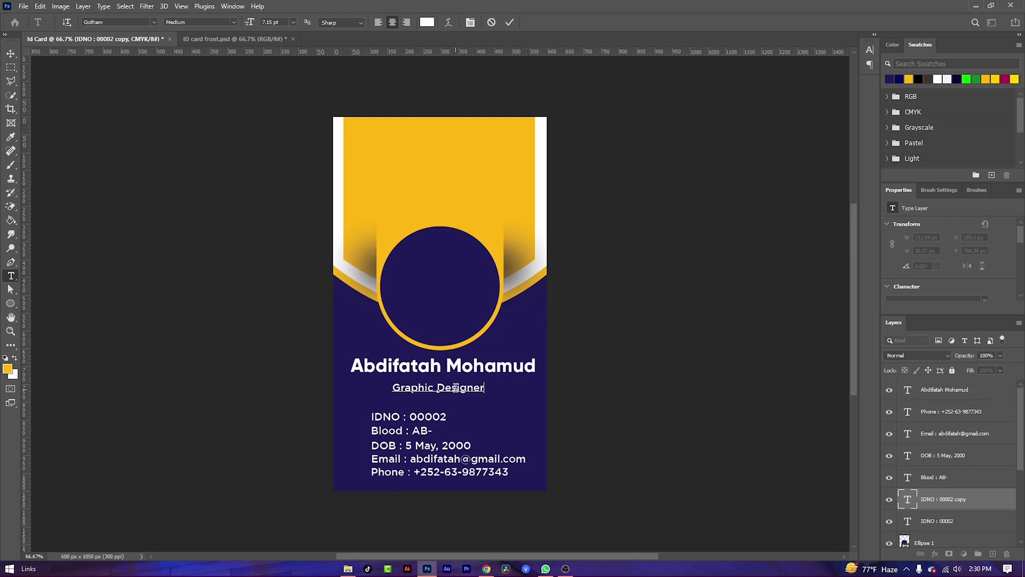
- Set the 'Graphic Designer' subtitle font to Gilroy Light
{"action": "key", "text": "ctrl+a"}
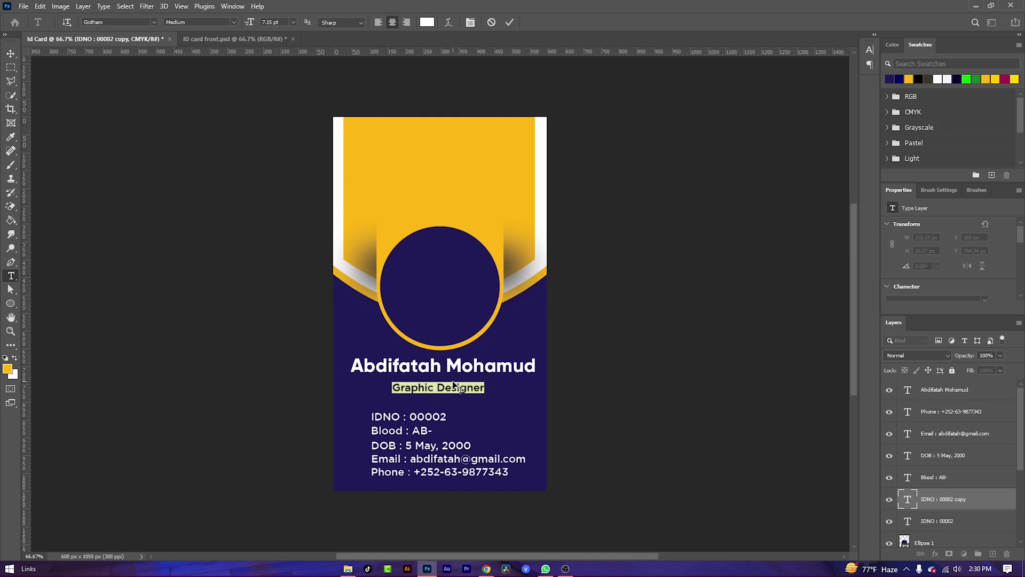
{"action": "left_click", "coordinate": [111, 21]}
{"action": "type", "text": "Gi"}
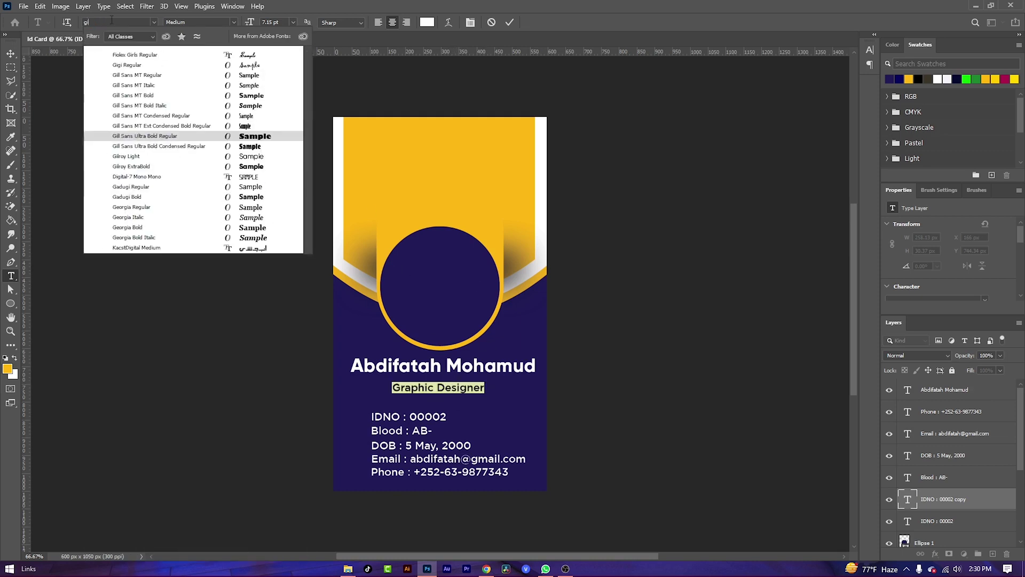
{"action": "type", "text": "lroy"}
{"action": "left_click", "coordinate": [159, 65]}
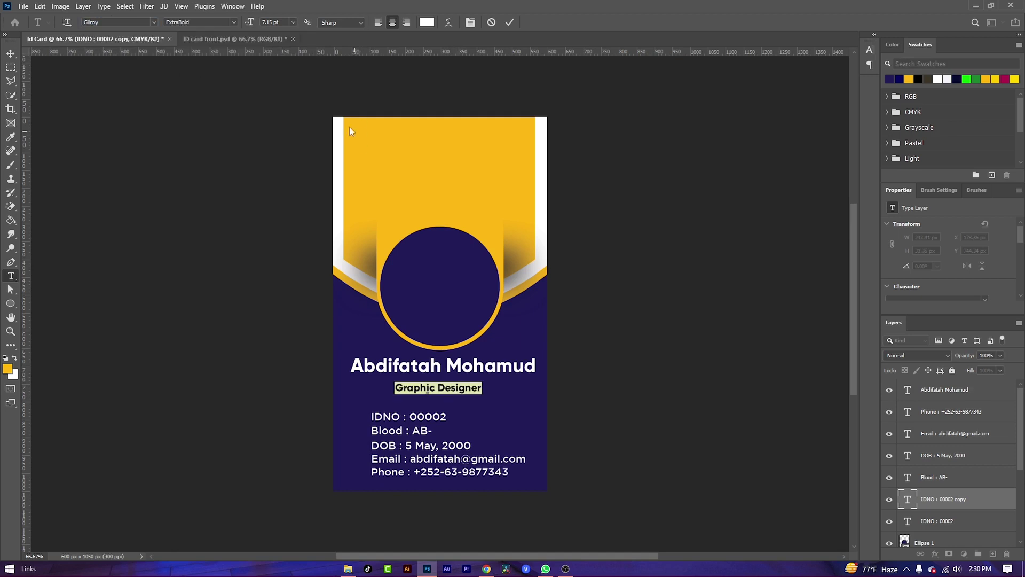
{"action": "left_click", "coordinate": [233, 22]}
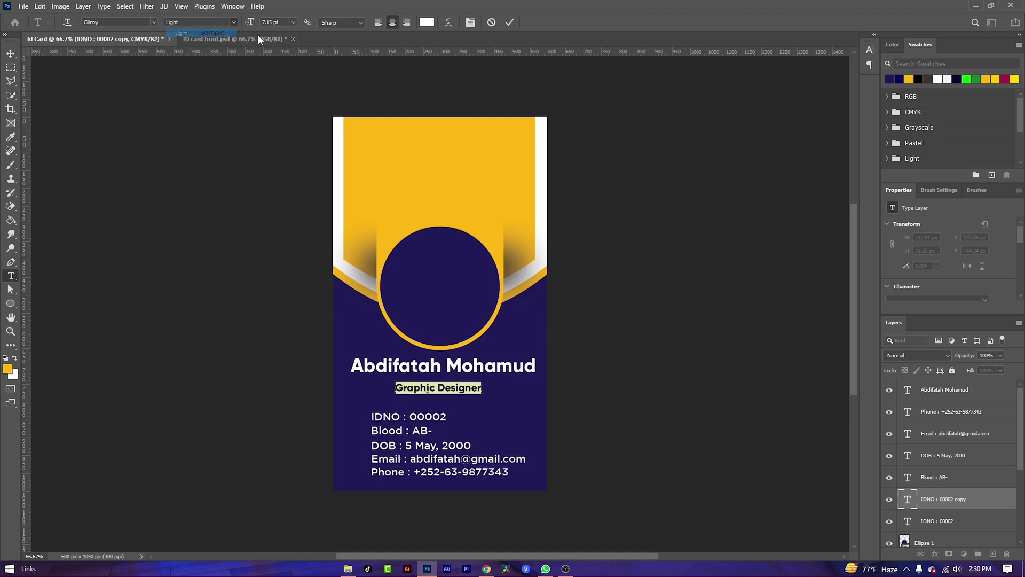
{"action": "left_click", "coordinate": [509, 22]}
- Commit the subtitle and nudge 'Graphic Designer' up just beneath the name
{"action": "key", "text": "v"}
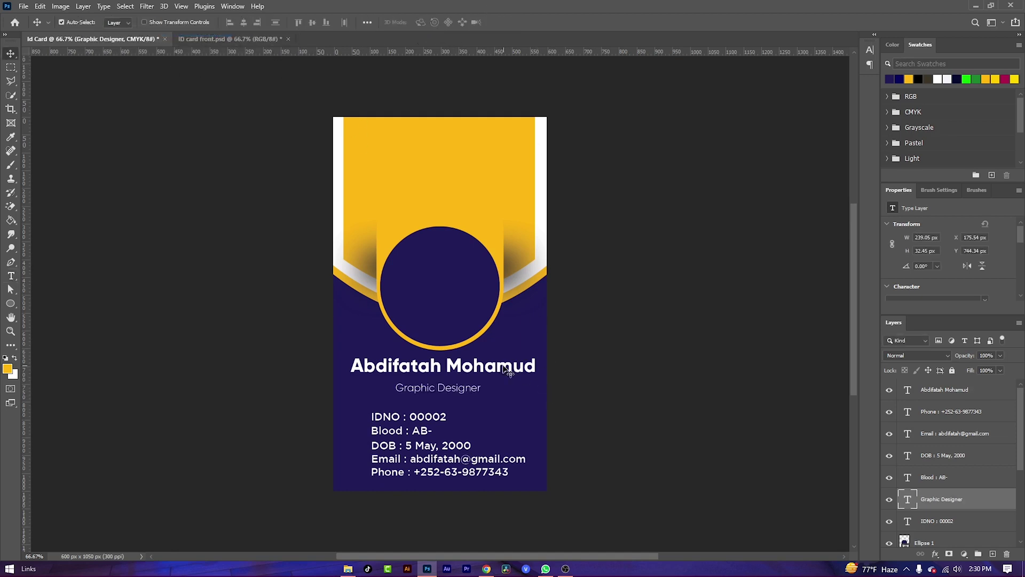
{"action": "left_click_drag", "start_coordinate": [463, 391], "coordinate": [462, 384]}
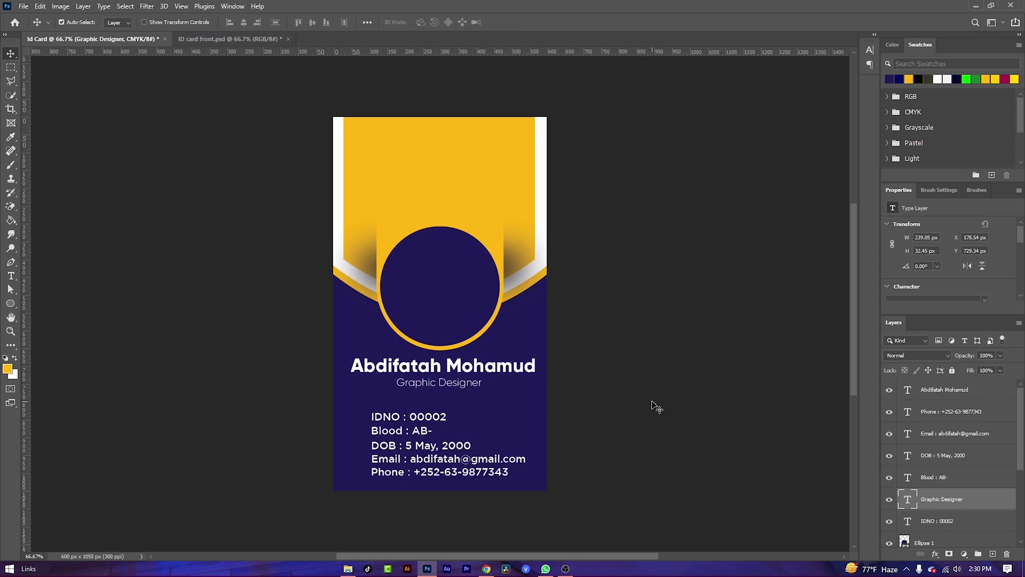